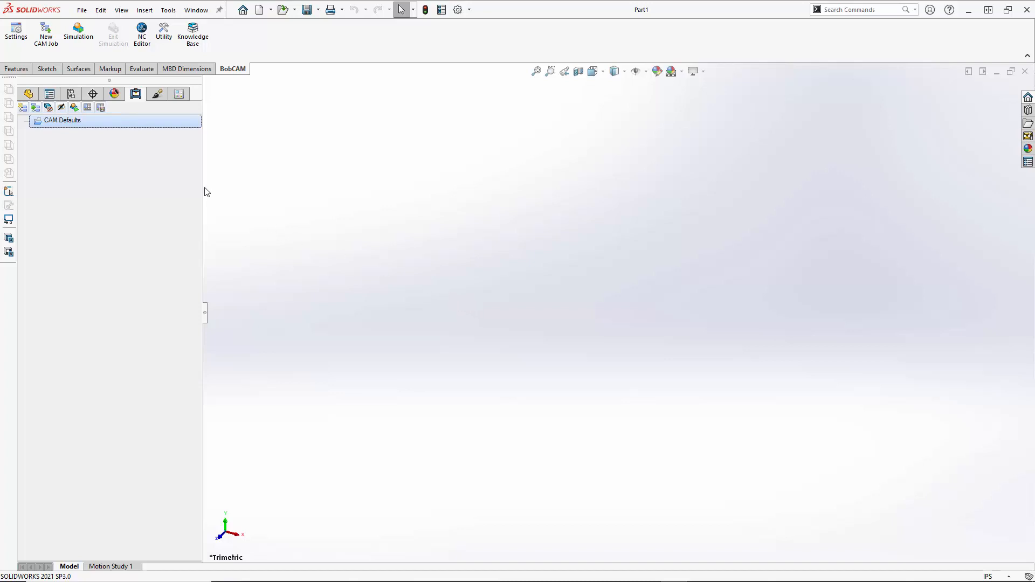
# Step: Open the stock material library and review the materials listed in each group from Aluminum through Tool Steel
pyautogui.rightClick(78, 122)
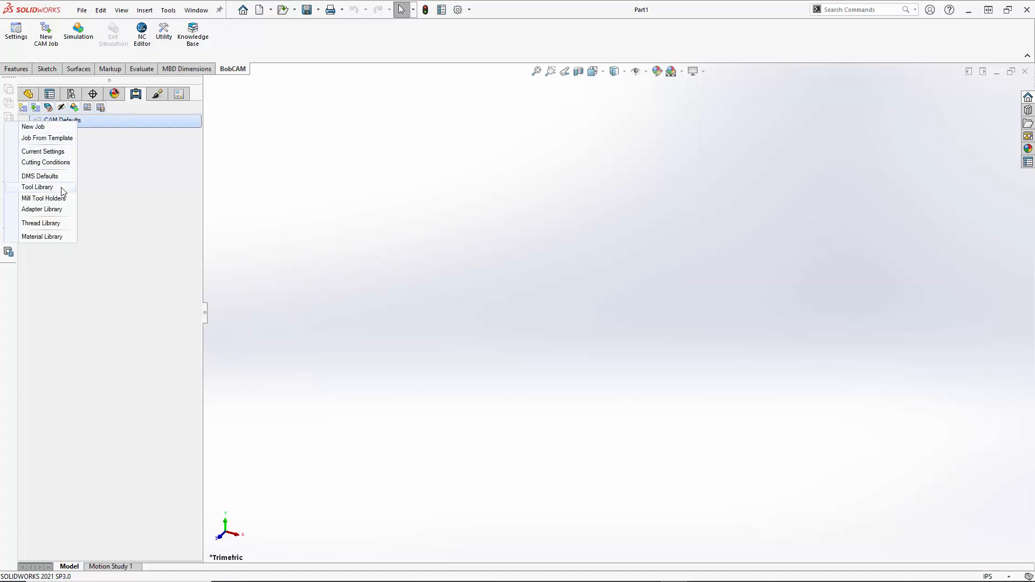
pyautogui.click(60, 238)
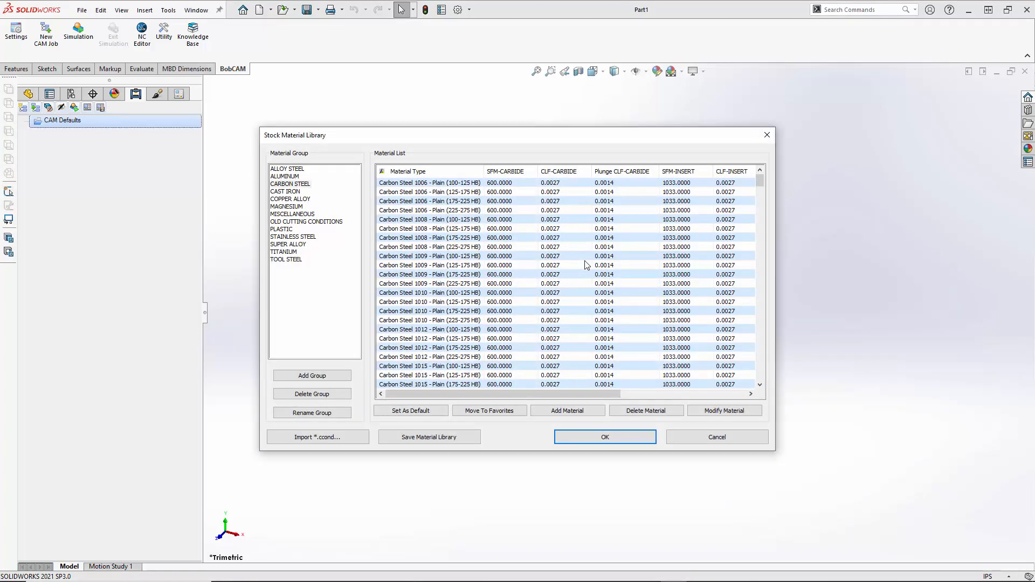
pyautogui.click(285, 180)
pyautogui.click(286, 185)
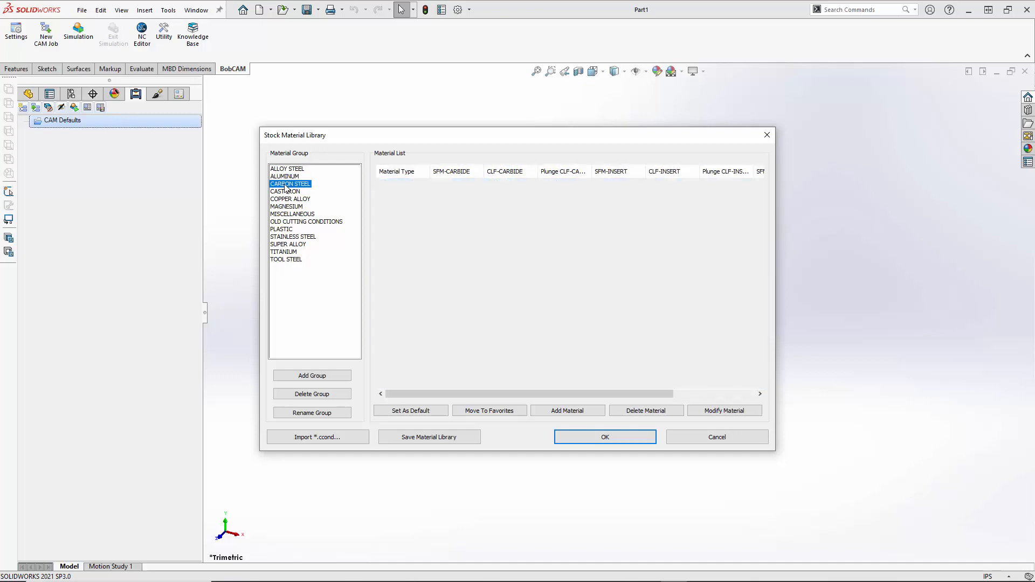
pyautogui.click(288, 192)
pyautogui.click(287, 200)
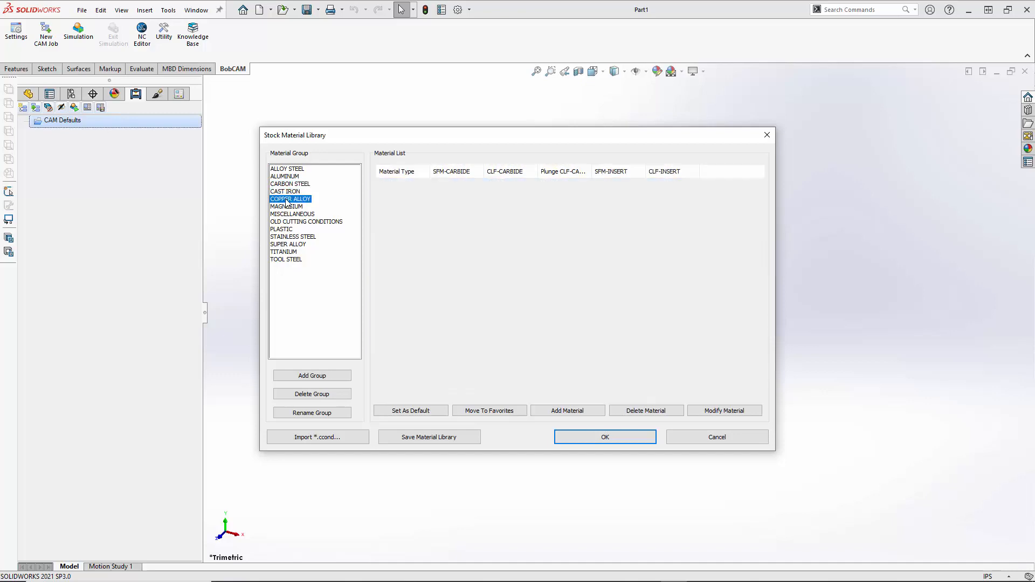
pyautogui.click(287, 207)
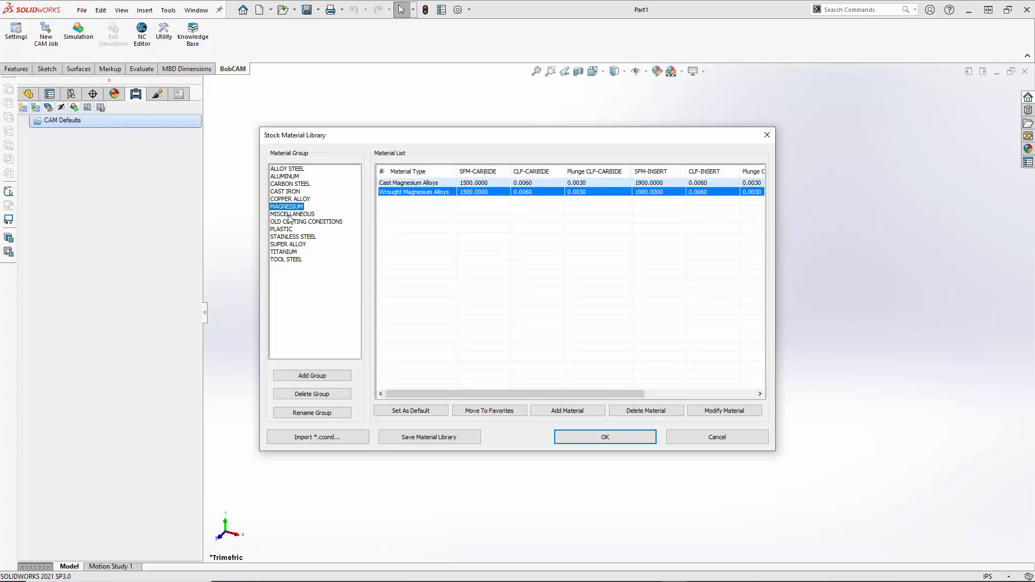
pyautogui.click(289, 215)
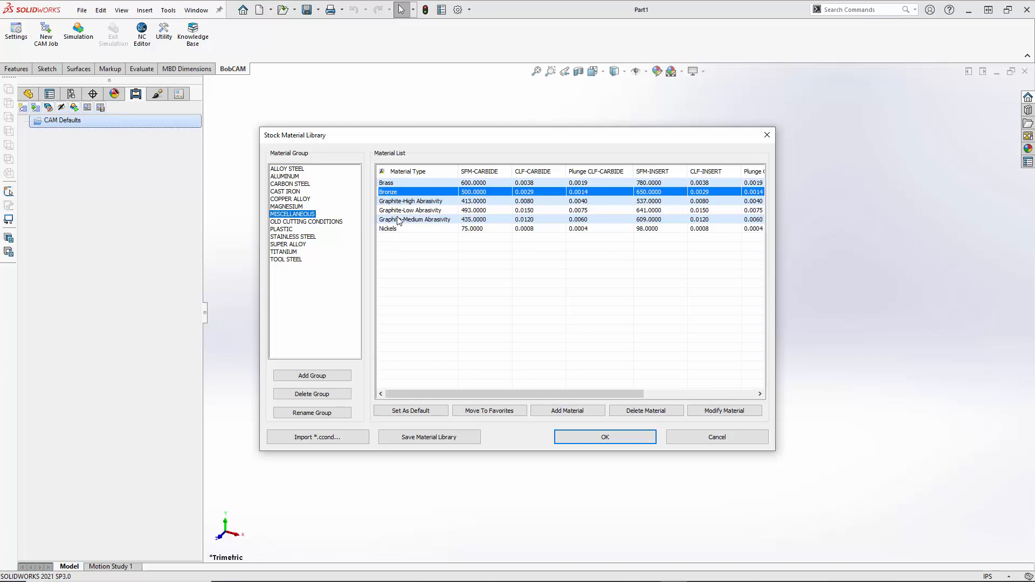
pyautogui.click(314, 222)
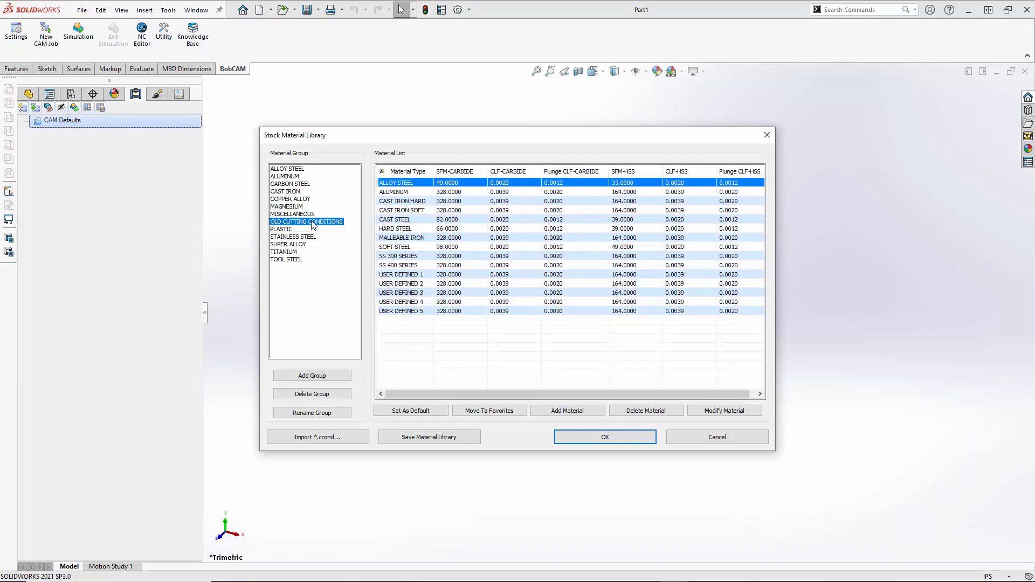
pyautogui.click(288, 229)
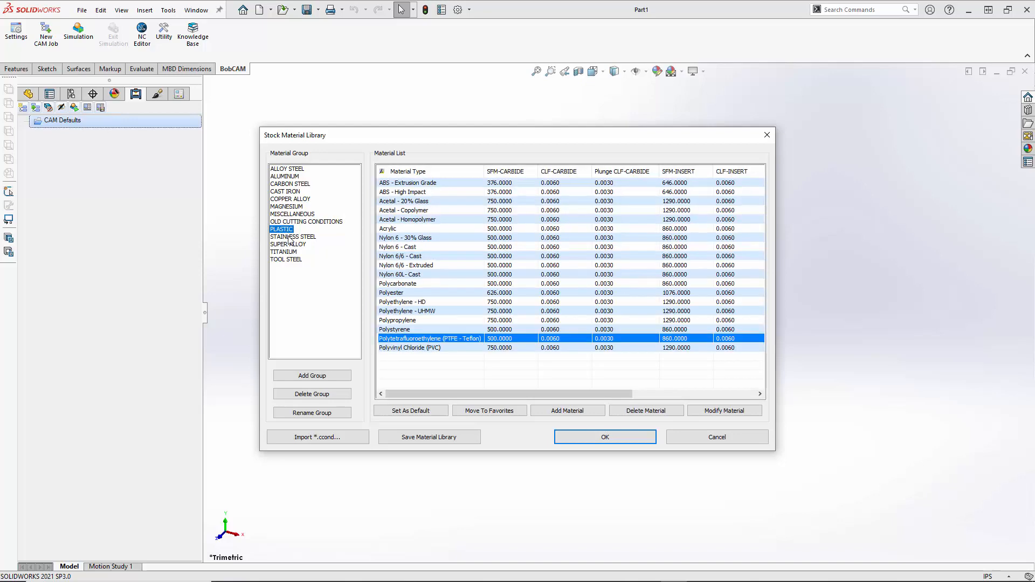
pyautogui.click(290, 238)
pyautogui.click(291, 245)
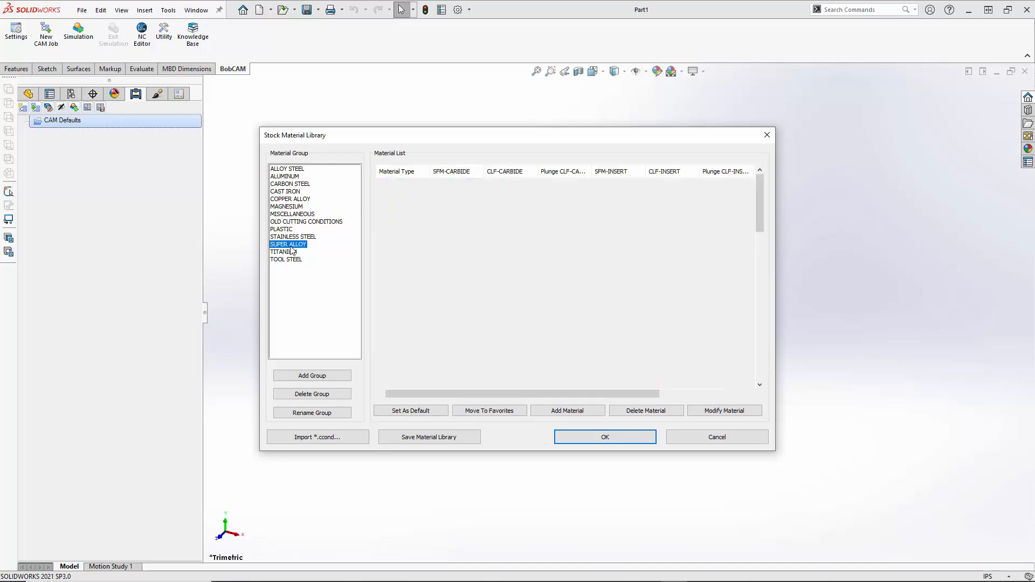
pyautogui.click(291, 252)
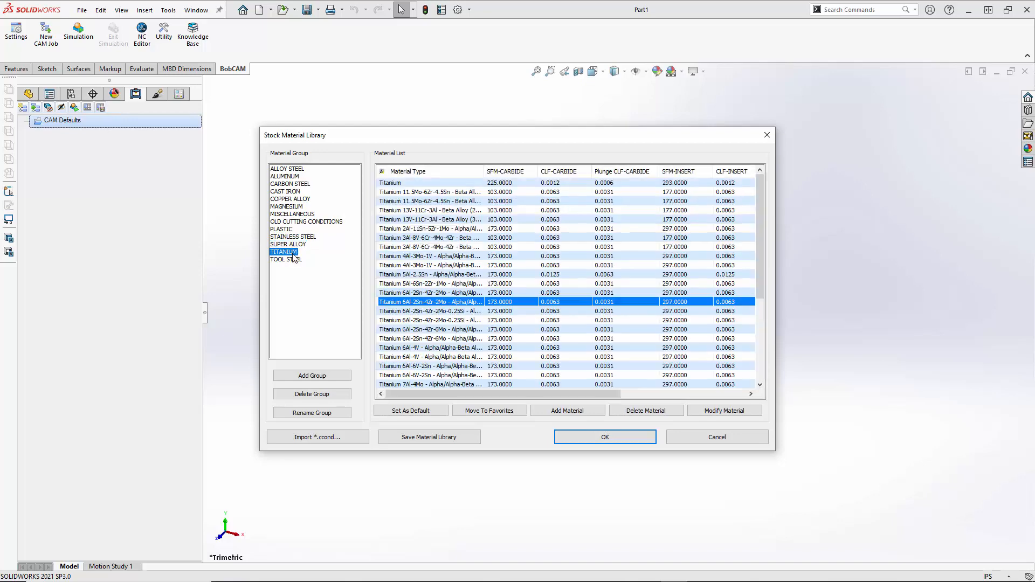
pyautogui.click(295, 260)
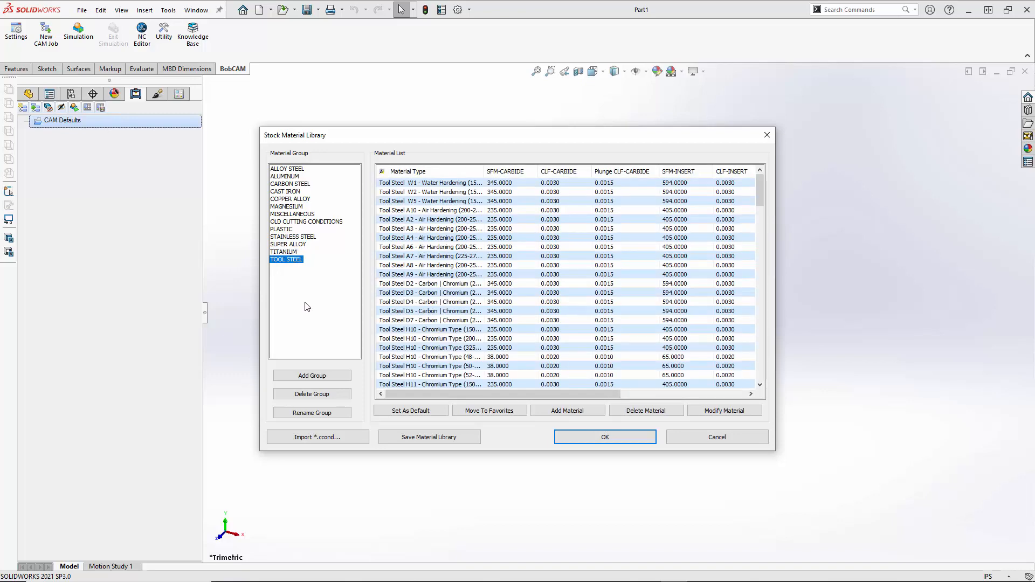
# Step: Set Wrought Alum 6061-T6, T651 (95 HB) from the Aluminum group as the default stock material
pyautogui.click(285, 176)
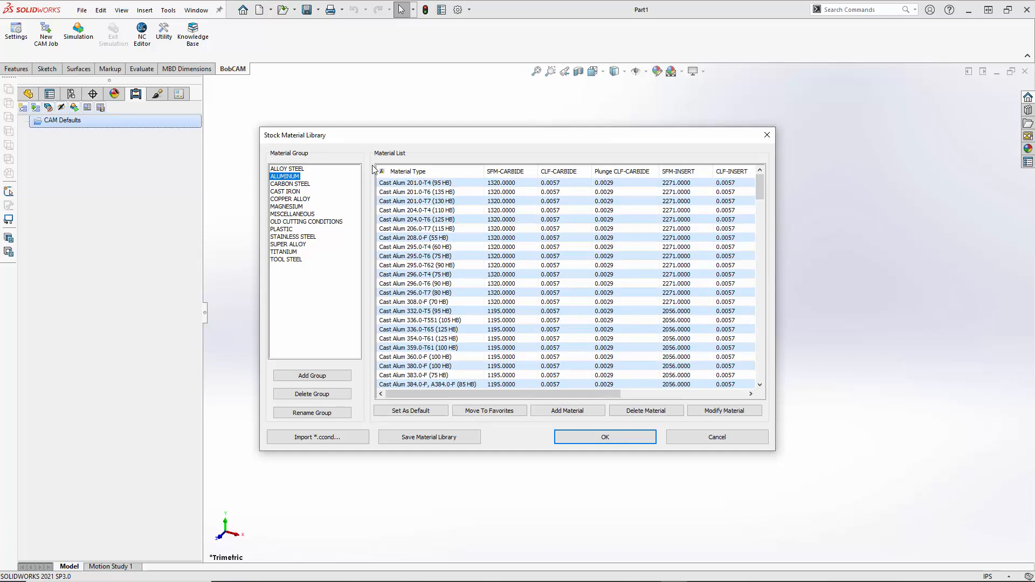
pyautogui.scroll(-6, 465, 296)
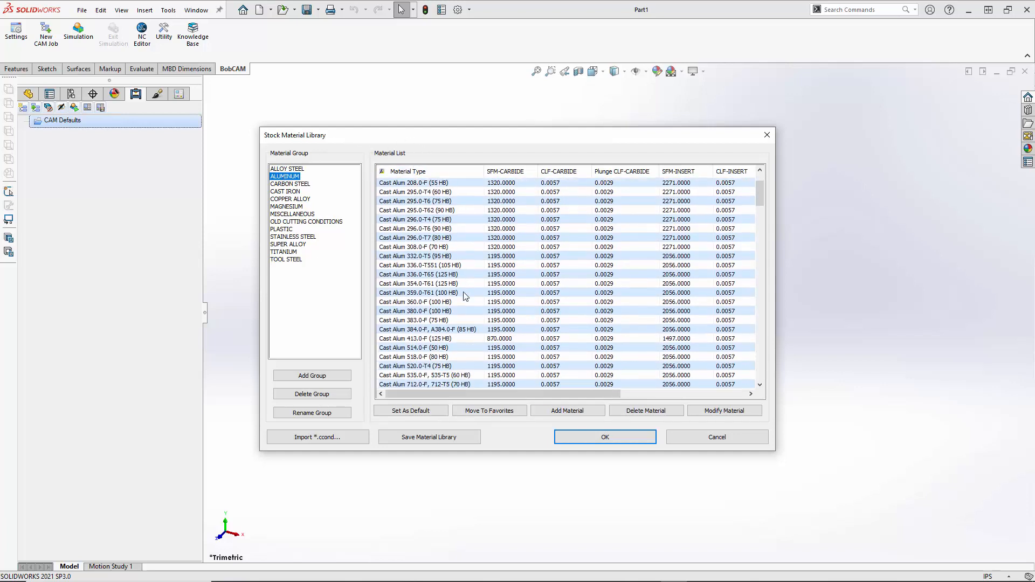
pyautogui.scroll(-20, 465, 296)
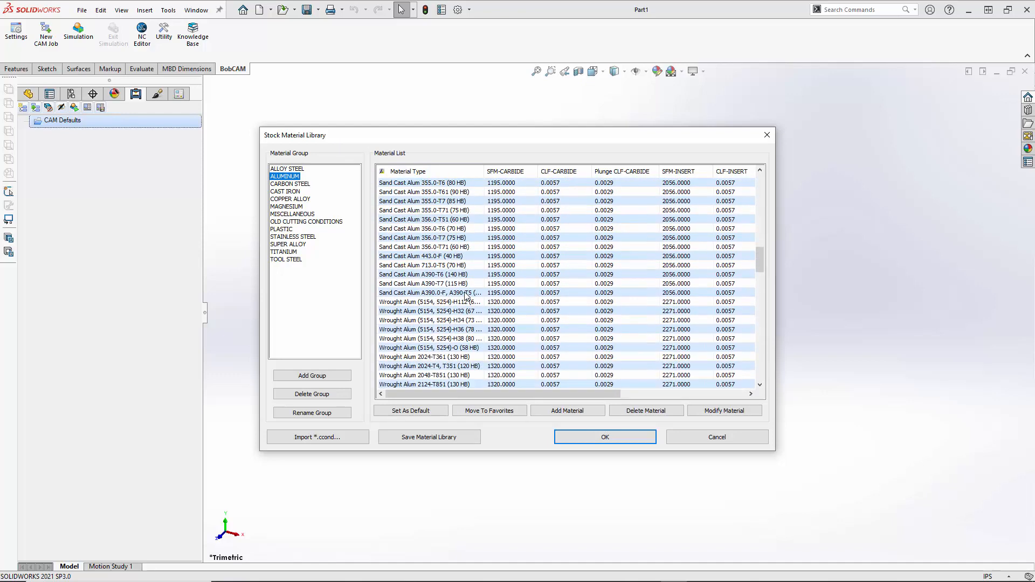
pyautogui.scroll(-16, 465, 292)
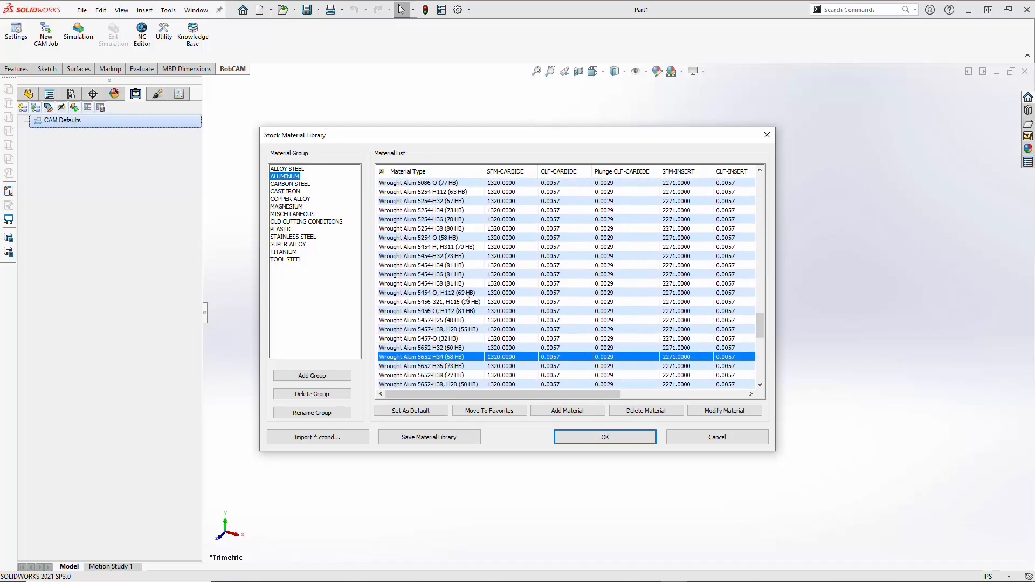
pyautogui.scroll(-5, 464, 296)
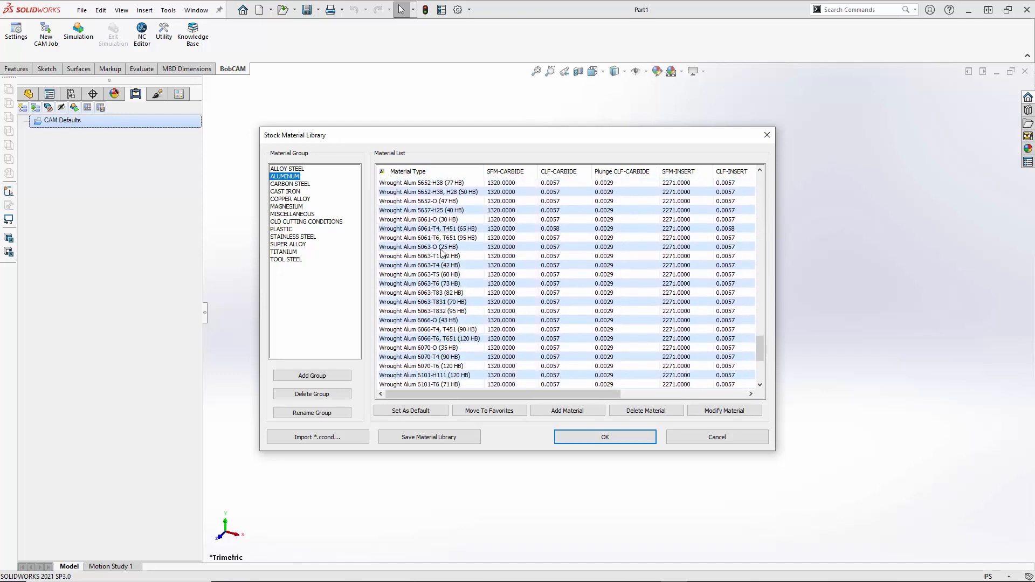
pyautogui.click(429, 240)
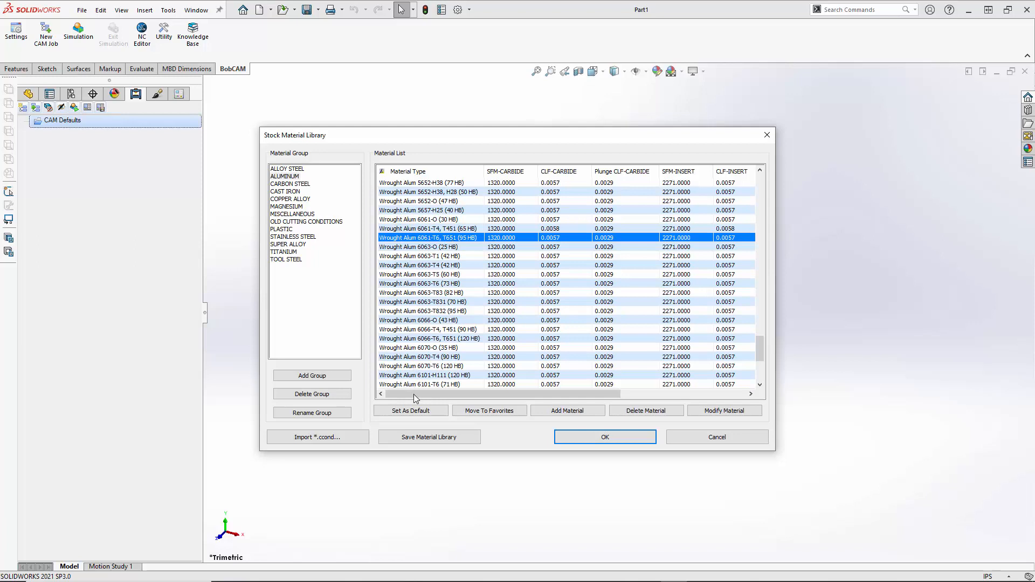
pyautogui.click(415, 412)
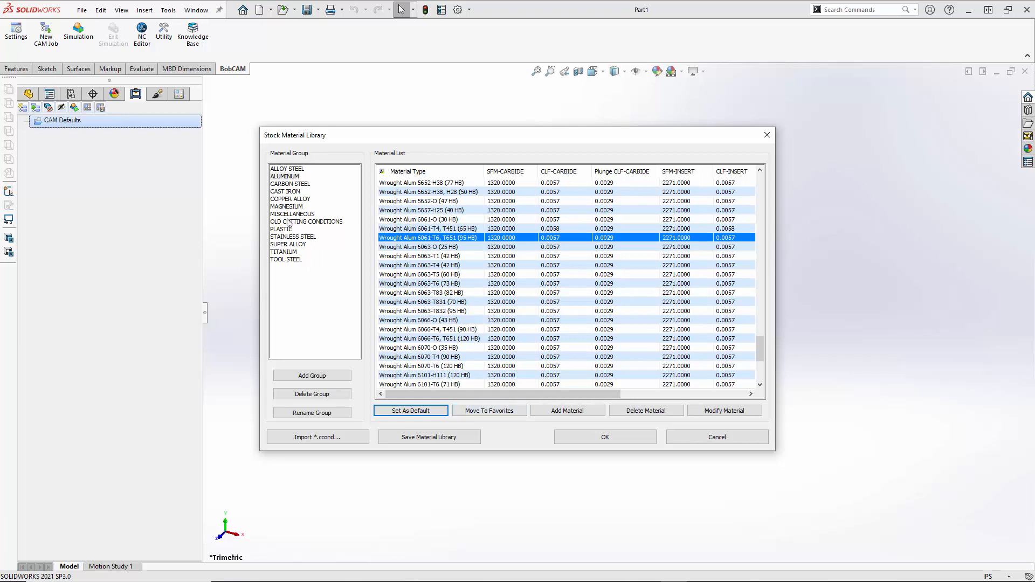
# Step: Move Wrought Alum 6066-T4, T451 (90 HB) to the favorites and check the Favorites and Aluminum groups
pyautogui.click(409, 330)
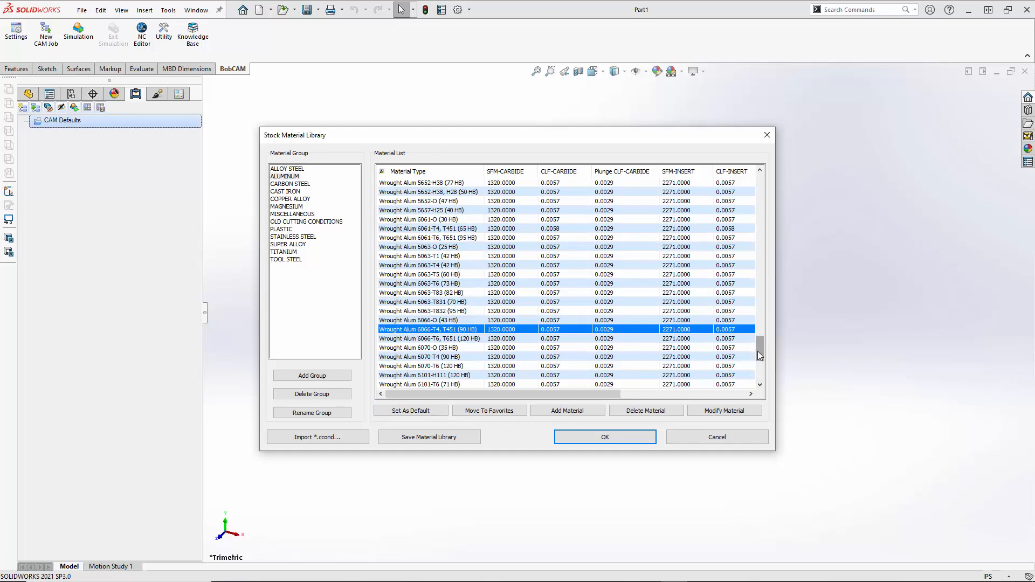
pyautogui.moveTo(760, 356)
pyautogui.mouseDown()
pyautogui.moveTo(759, 185)
pyautogui.moveTo(760, 366)
pyautogui.mouseUp()
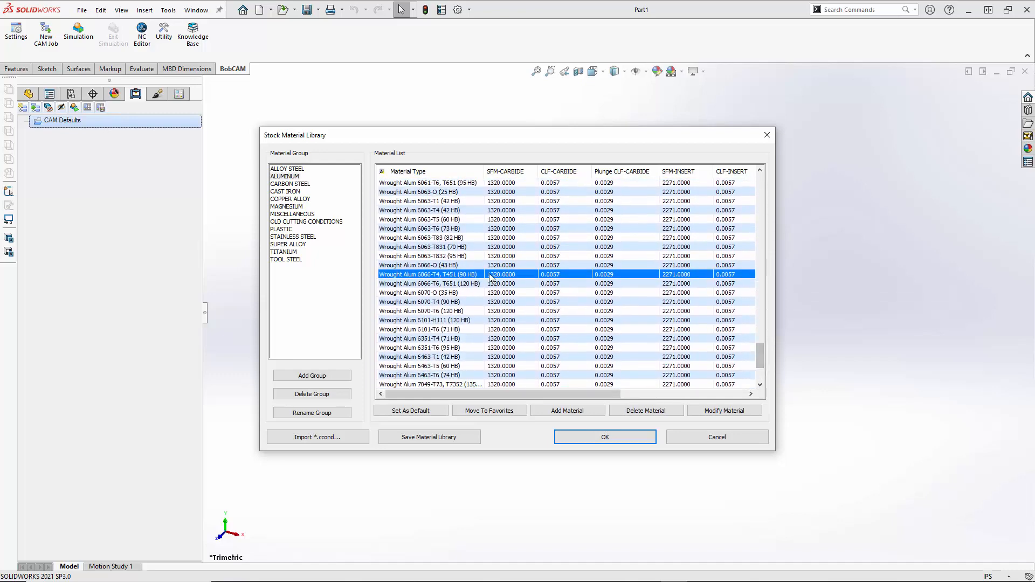
pyautogui.click(489, 411)
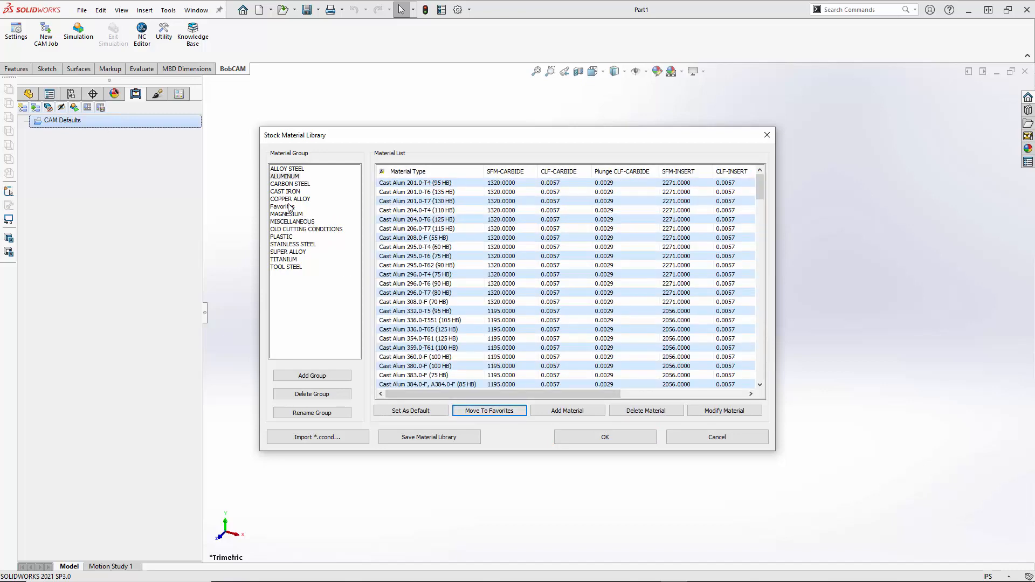
pyautogui.click(290, 207)
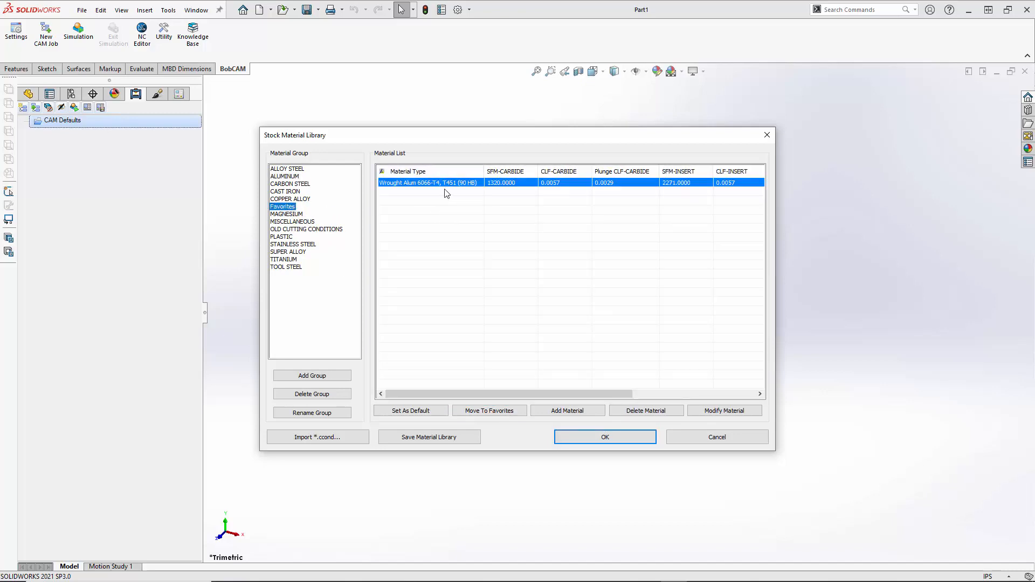
pyautogui.click(292, 176)
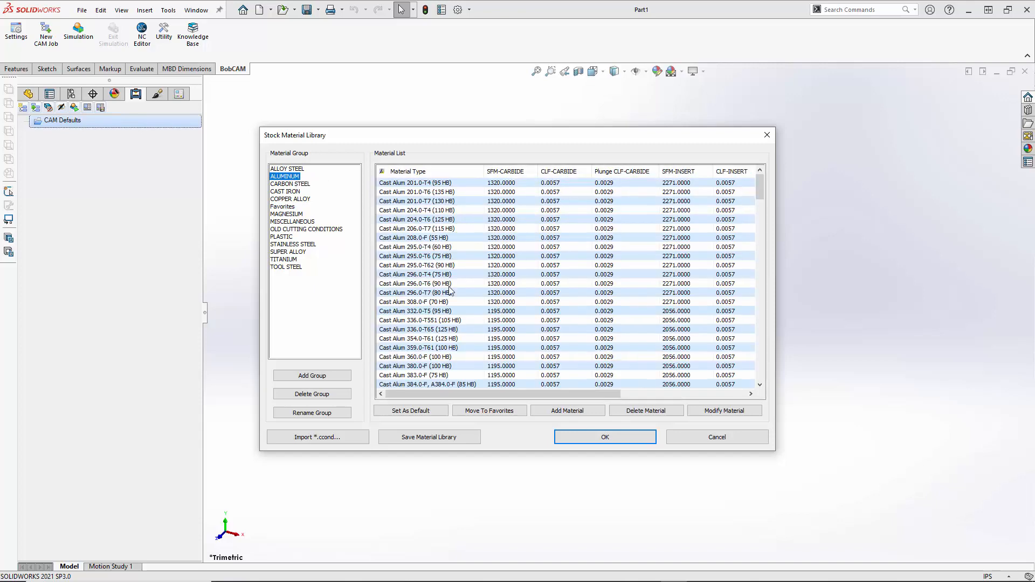
pyautogui.scroll(-20, 450, 292)
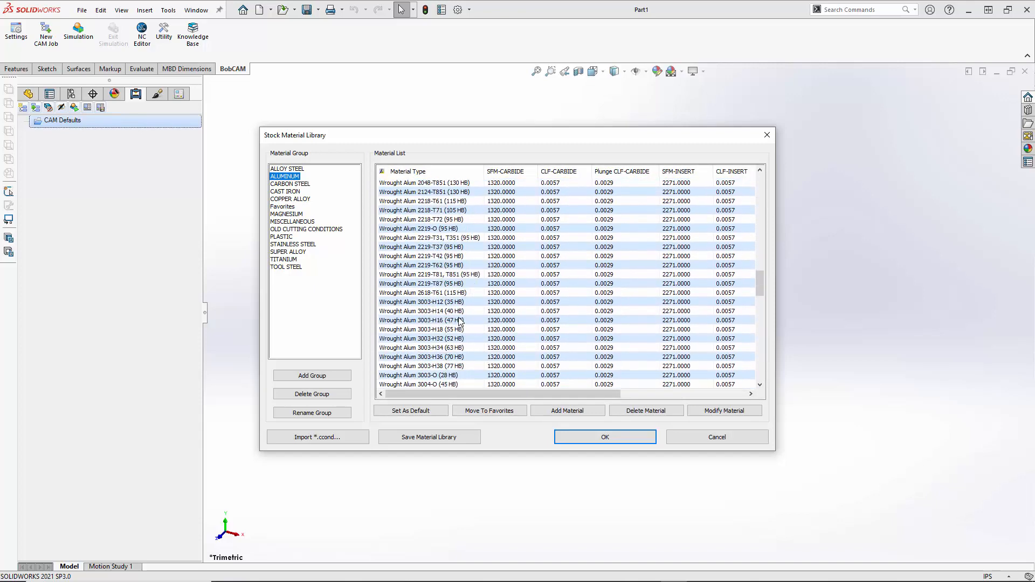
pyautogui.scroll(-15, 460, 320)
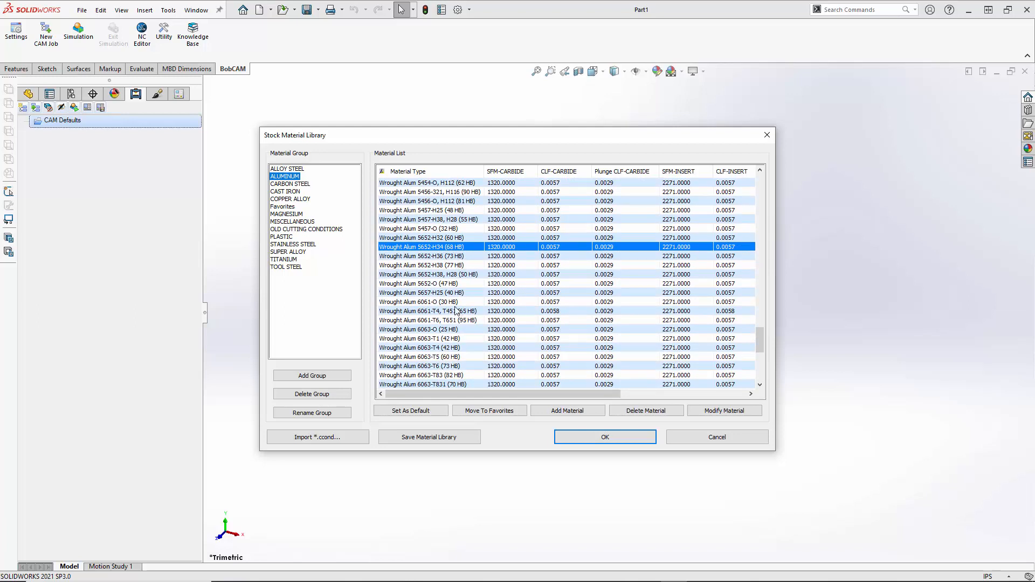
# Step: Add a new material group named WOOD to the stock material library
pyautogui.click(309, 285)
pyautogui.click(303, 376)
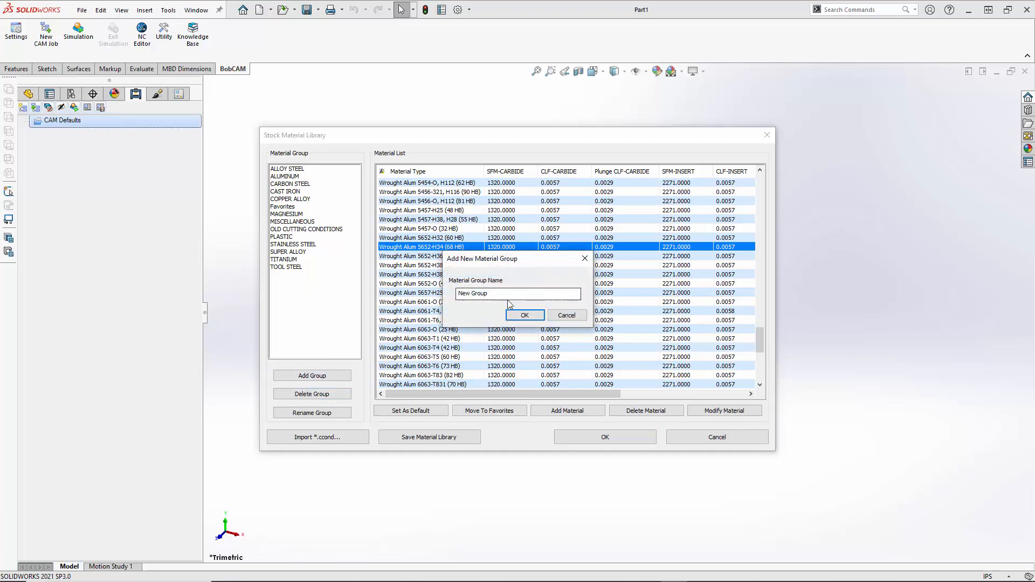
pyautogui.write('WOOD')
pyautogui.click(532, 317)
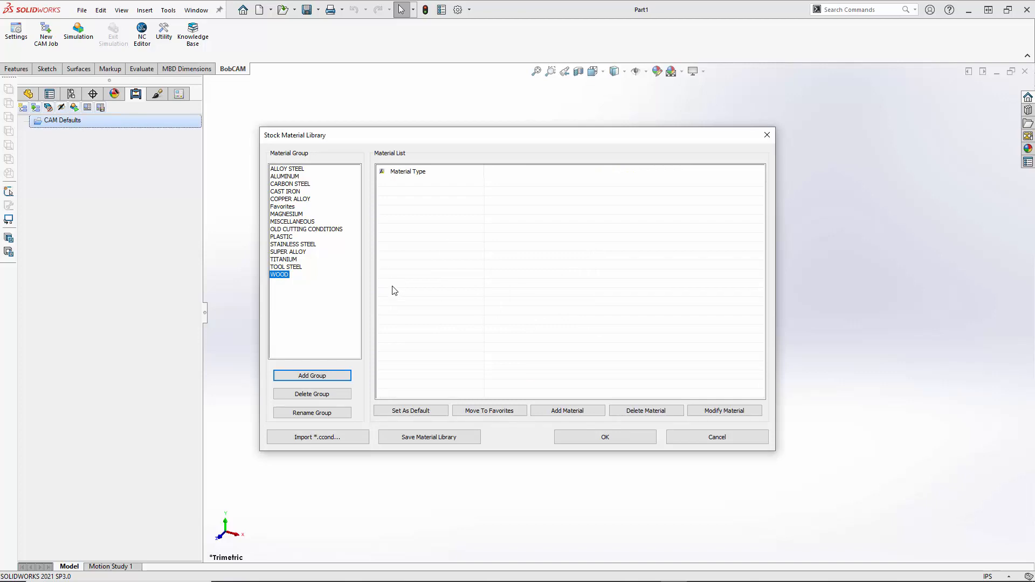
# Step: Start a new material in the WOOD group and name it MAPLE
pyautogui.click(568, 411)
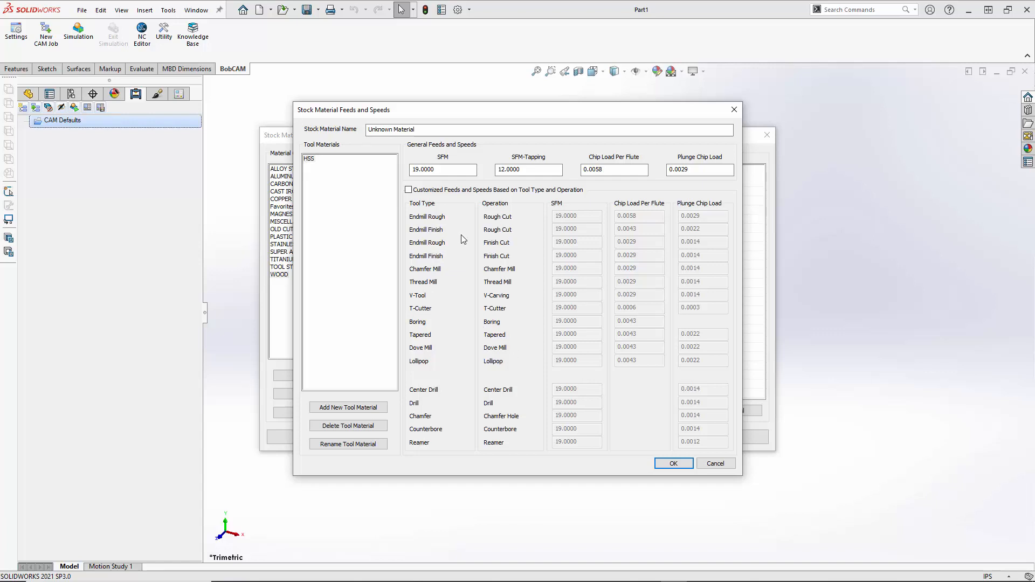
pyautogui.moveTo(424, 130); pyautogui.dragTo(362, 130)
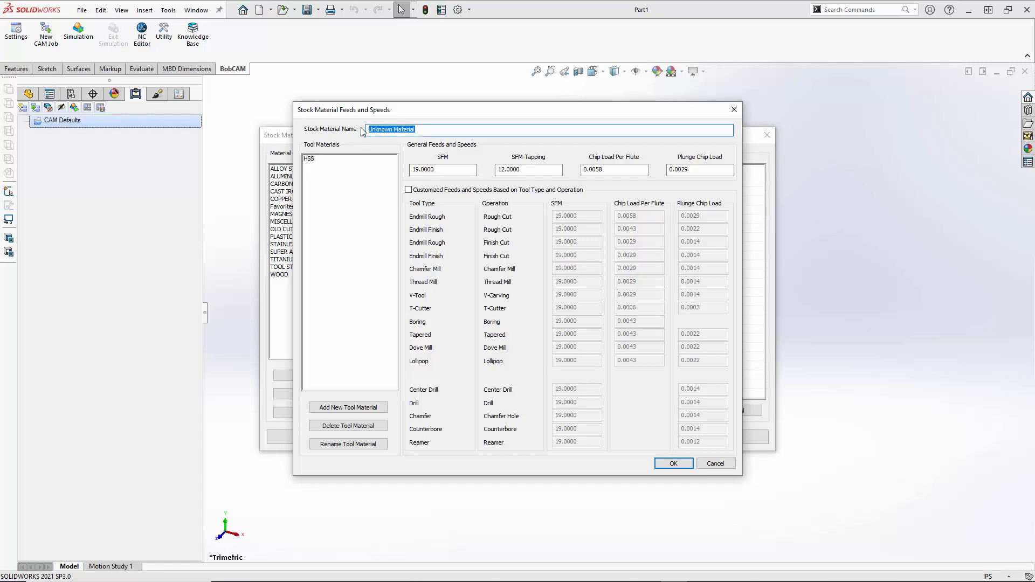
pyautogui.write('MAPLE')
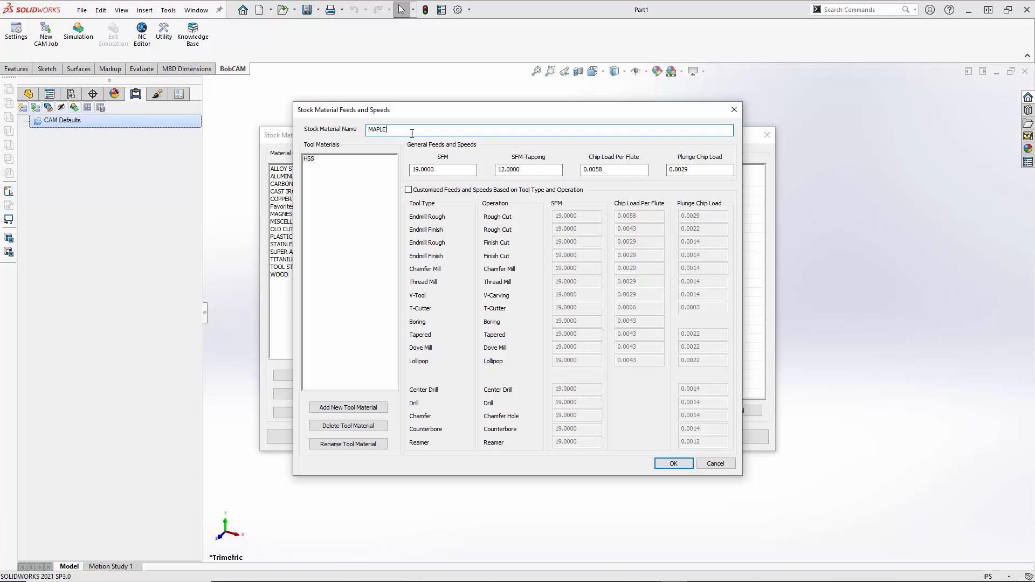
# Step: Add a new tool material named CARBIDE to the MAPLE stock material
pyautogui.click(310, 159)
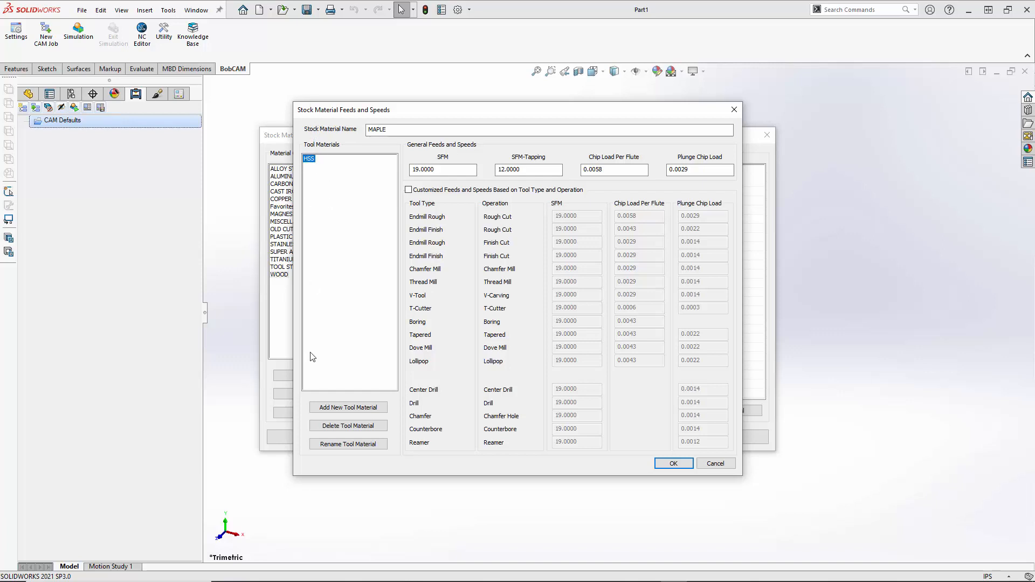
pyautogui.press('Tab')
pyautogui.click(343, 407)
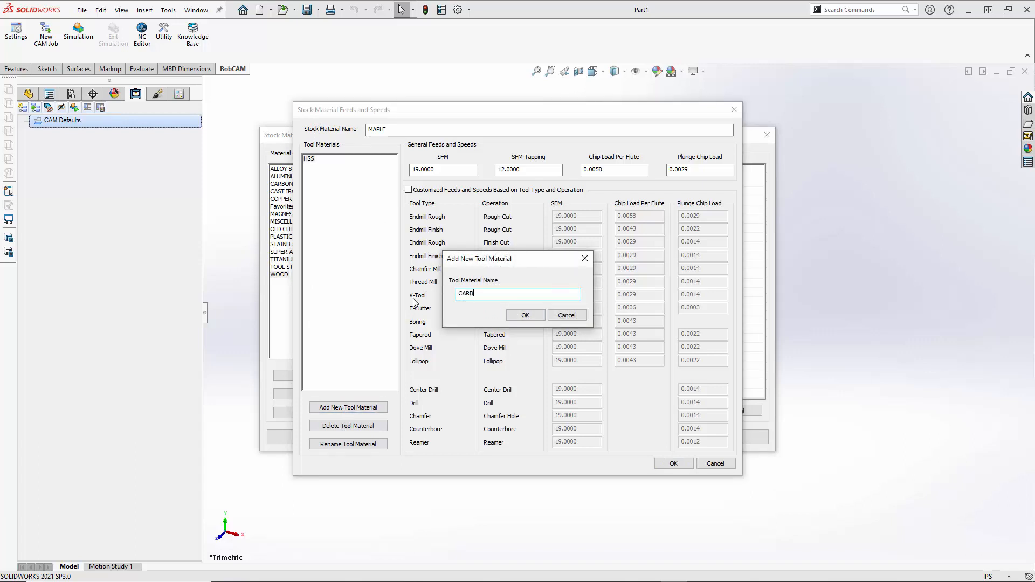
pyautogui.click(525, 315)
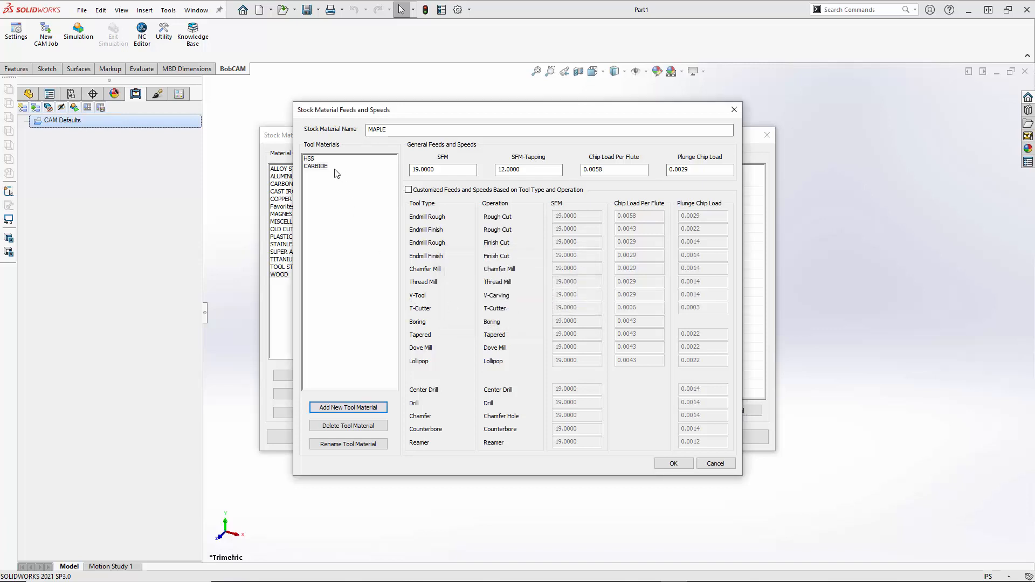
# Step: Set the CARBIDE tool material's general SFM to 250 and its chip load per flute to 0.006 for MAPLE
pyautogui.click(309, 159)
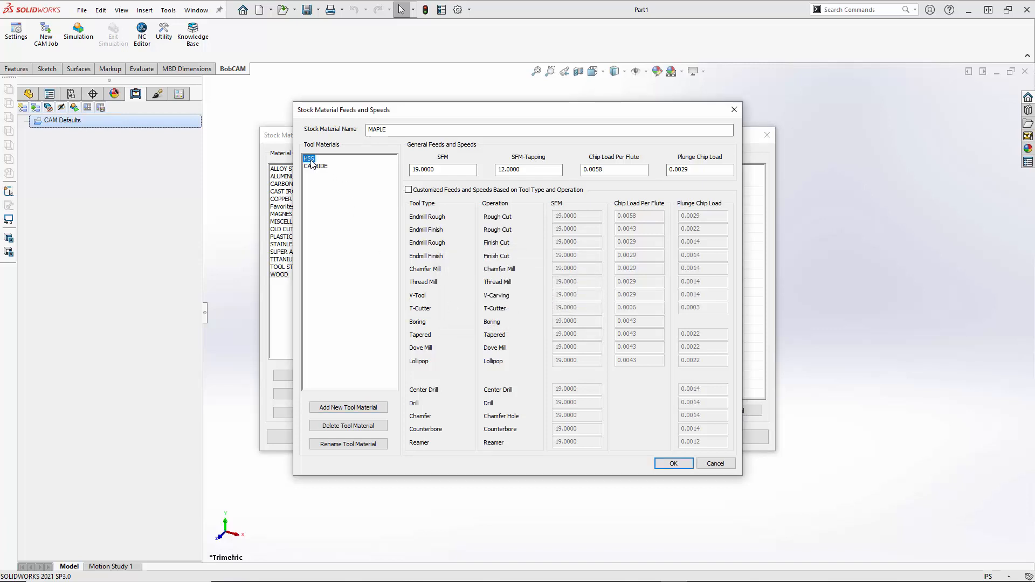
pyautogui.click(414, 171)
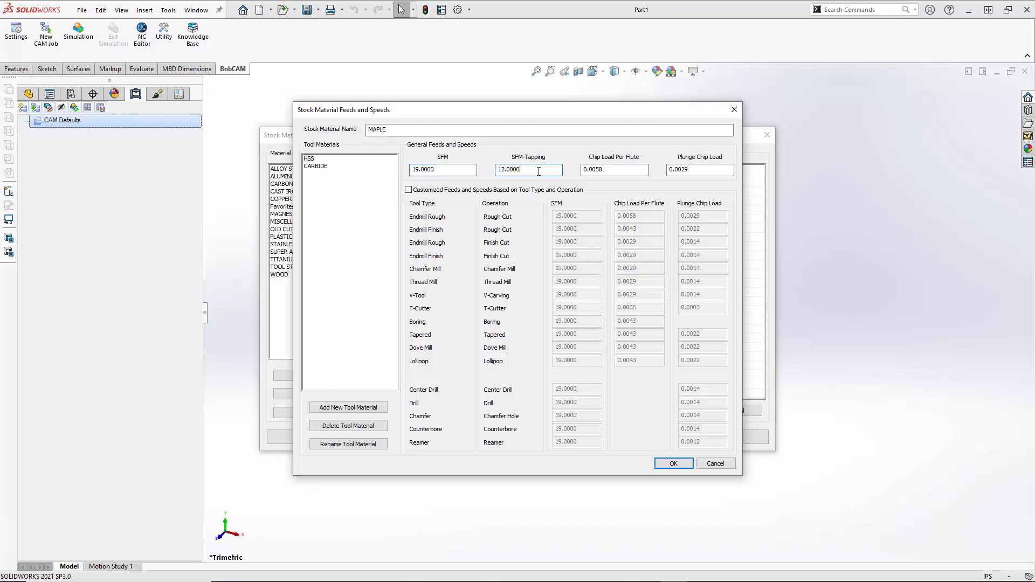
pyautogui.click(698, 171)
pyautogui.click(318, 166)
pyautogui.moveTo(401, 170); pyautogui.dragTo(390, 174)
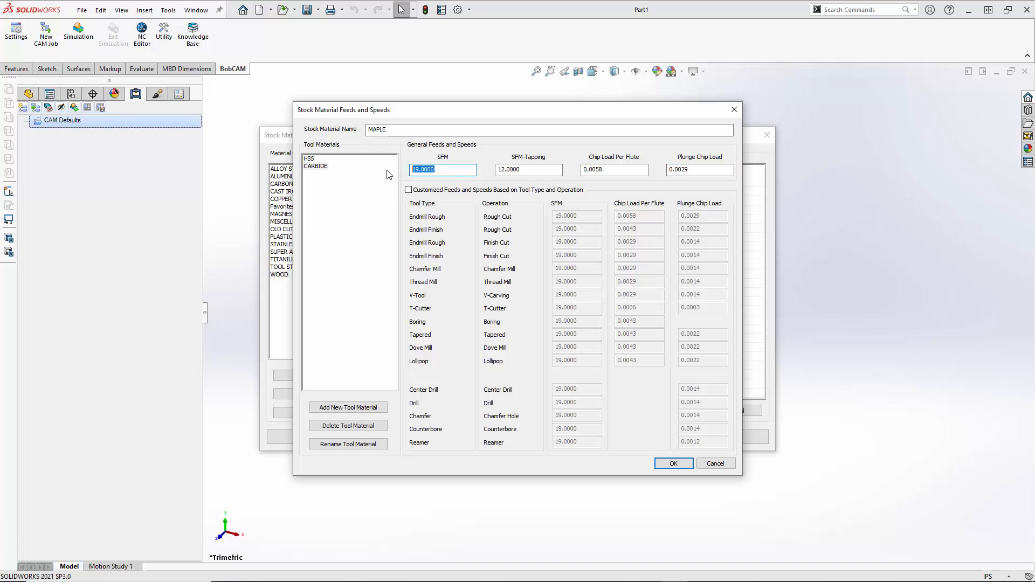
pyautogui.write('250')
pyautogui.click(550, 170)
pyautogui.moveTo(616, 171); pyautogui.dragTo(596, 174)
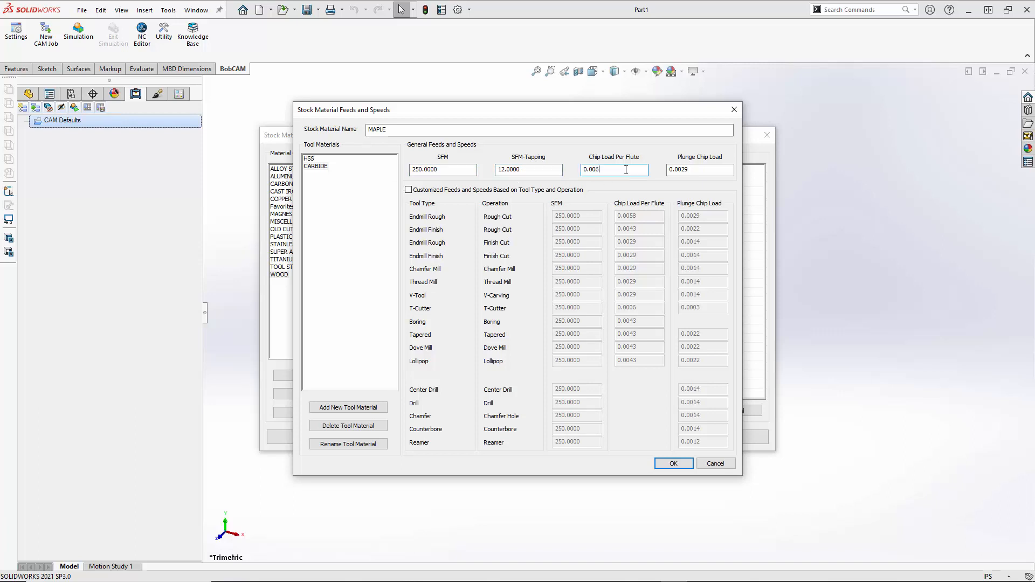
pyautogui.write('6')
pyautogui.click(712, 170)
# Step: Enable customized feeds and speeds based on tool type and operation for CARBIDE and save the MAPLE material
pyautogui.click(318, 167)
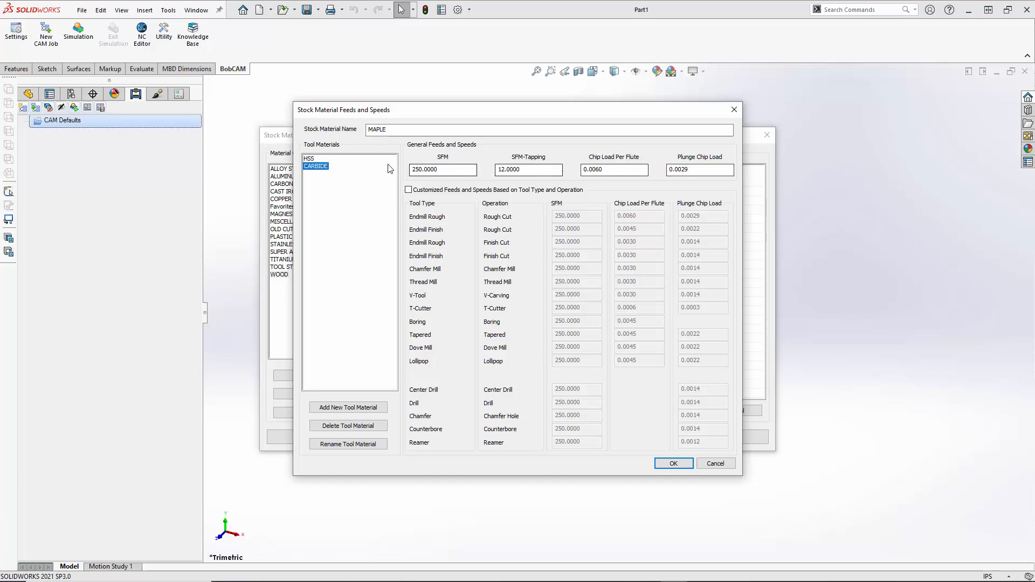
pyautogui.click(309, 159)
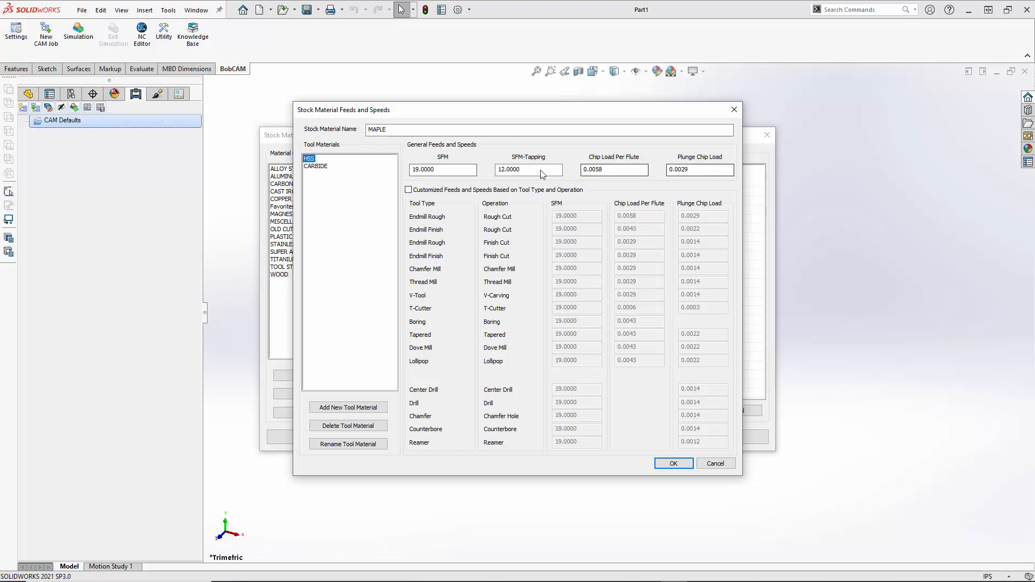
pyautogui.click(326, 170)
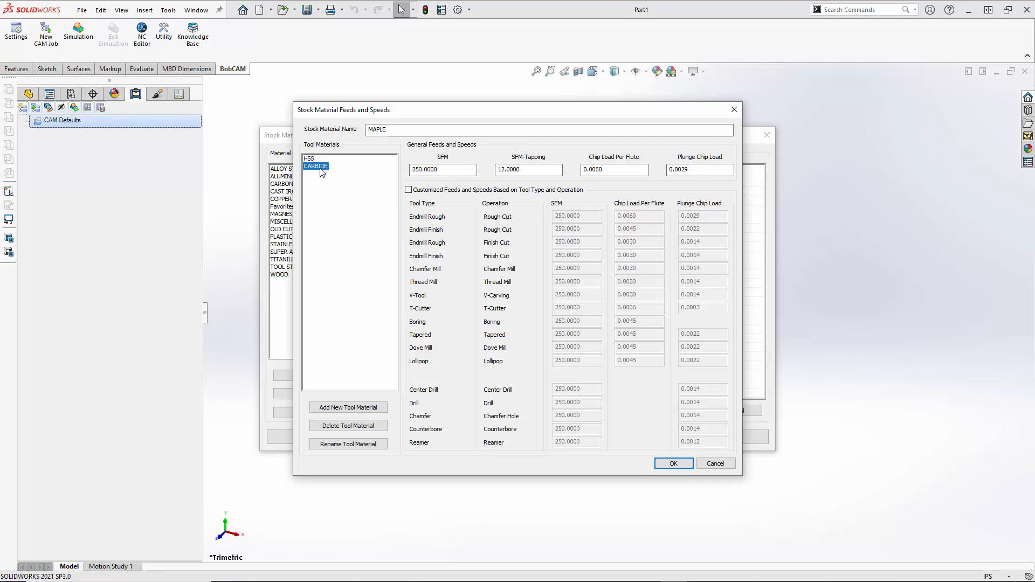
pyautogui.click(408, 190)
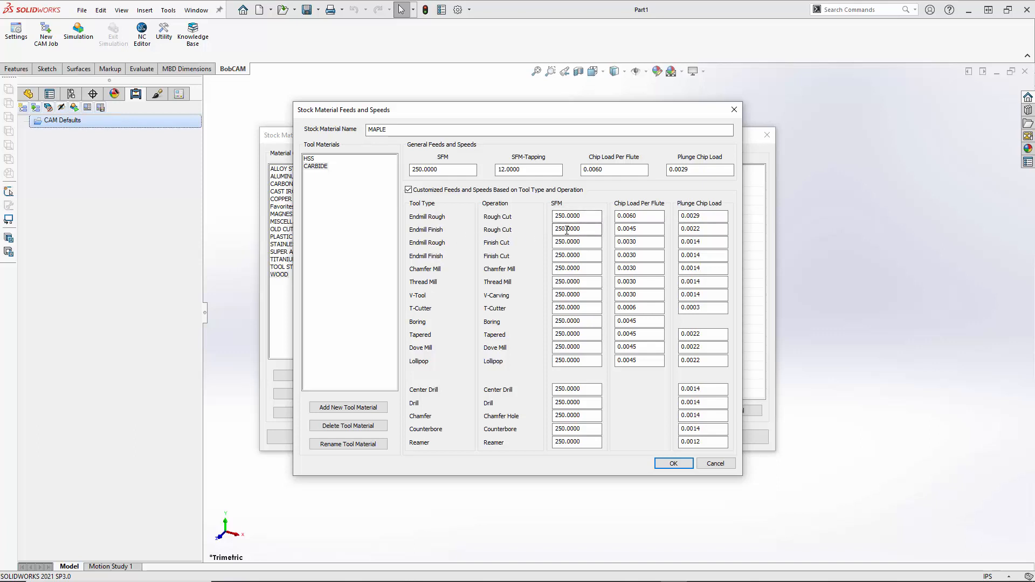
pyautogui.click(645, 233)
pyautogui.moveTo(653, 231); pyautogui.dragTo(607, 238)
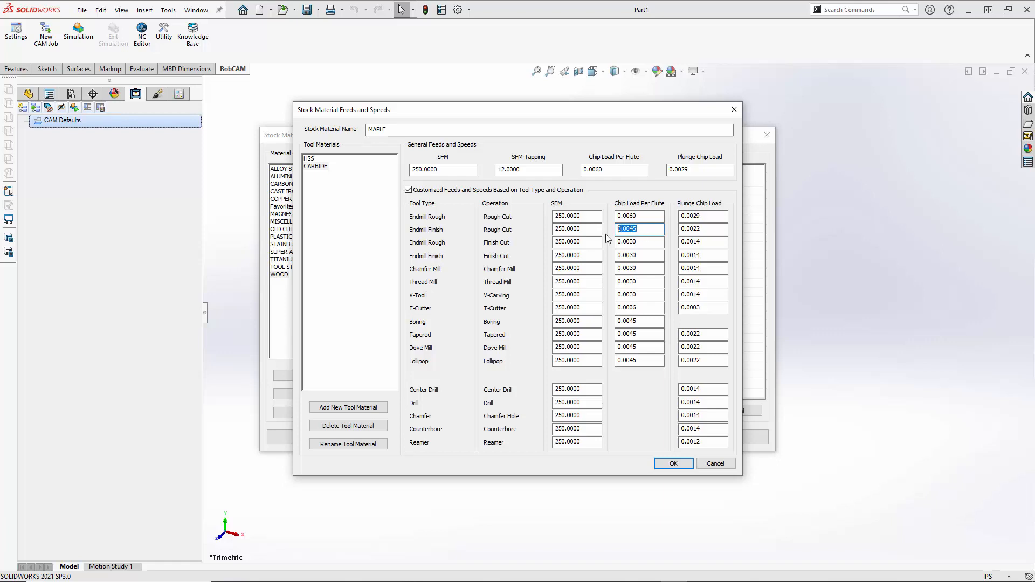
pyautogui.moveTo(704, 229); pyautogui.dragTo(669, 234)
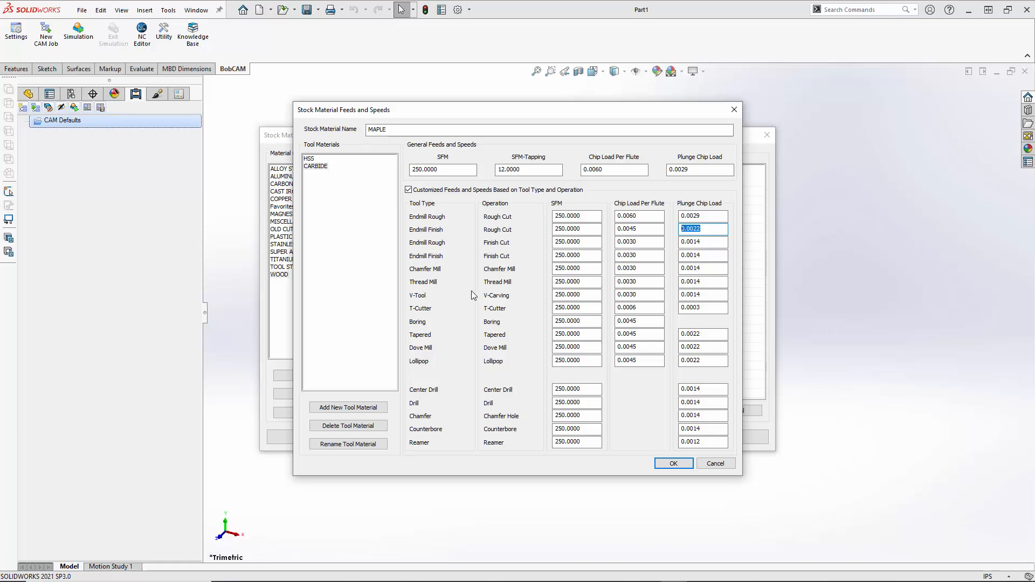
pyautogui.click(669, 464)
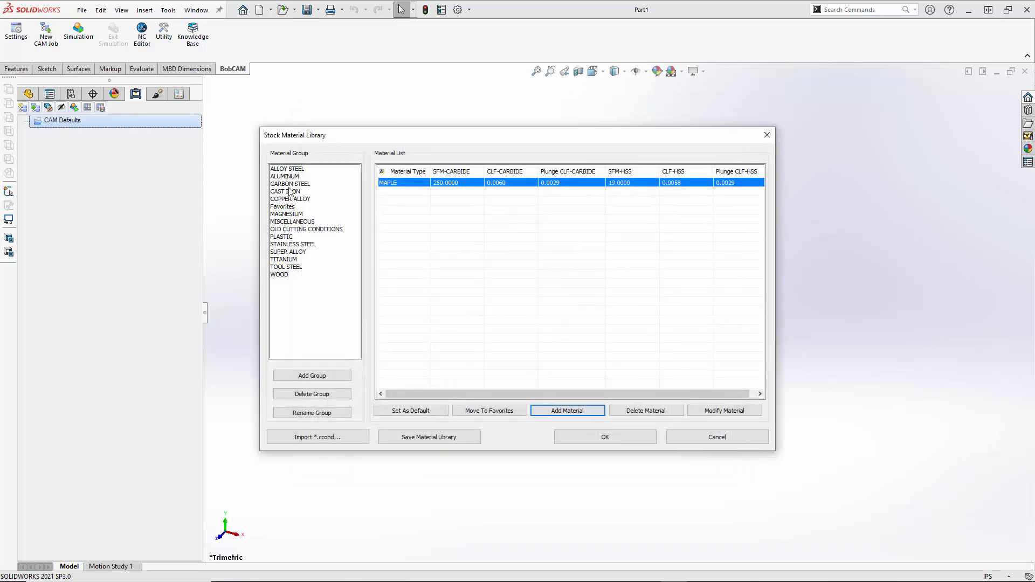
# Step: Select Wrought Alum 6061-T6, T651 (95 HB) in the ALUMINUM group and accept the stock material library
pyautogui.click(284, 177)
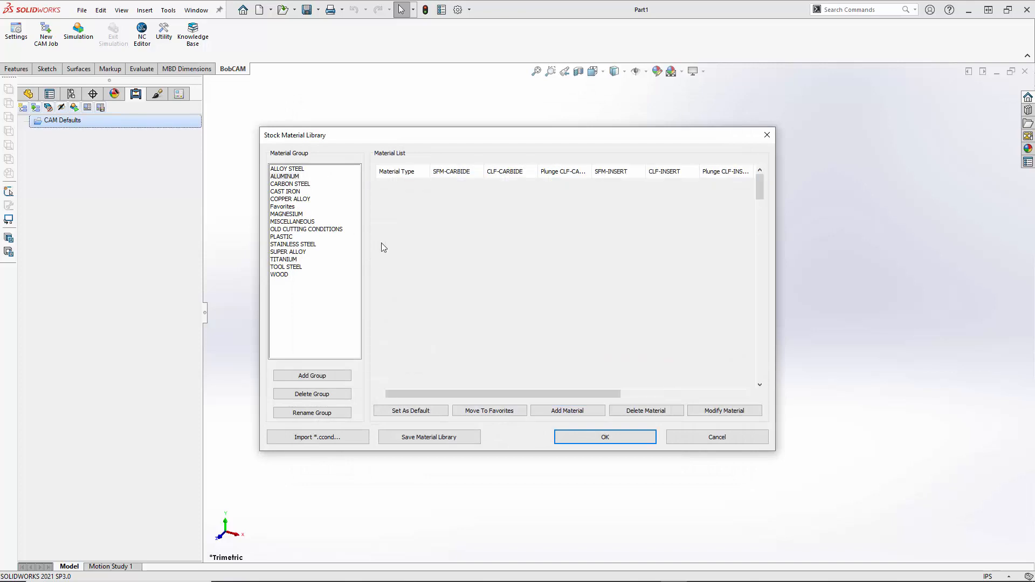
pyautogui.scroll(-20, 472, 373)
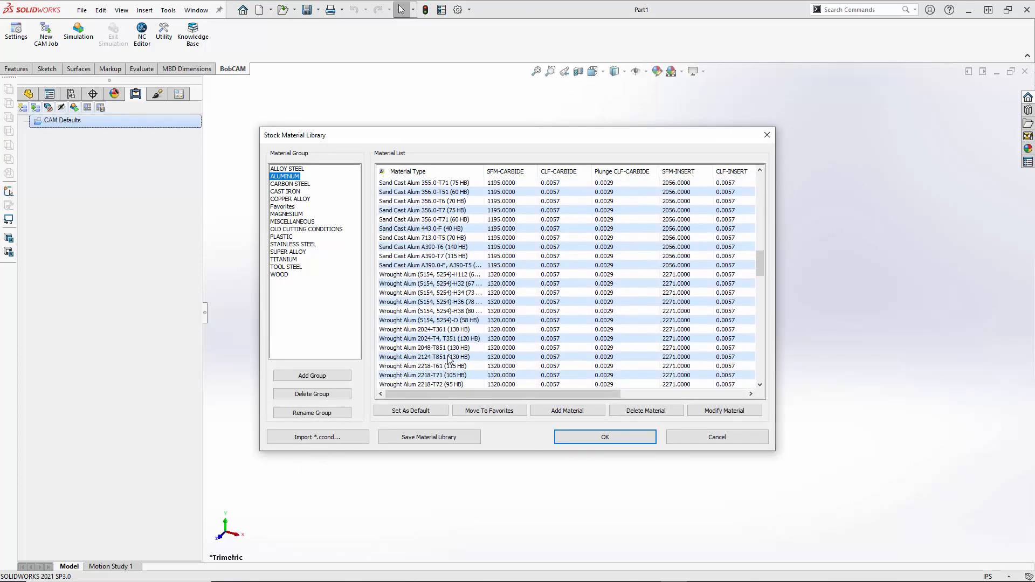
pyautogui.scroll(-16, 448, 355)
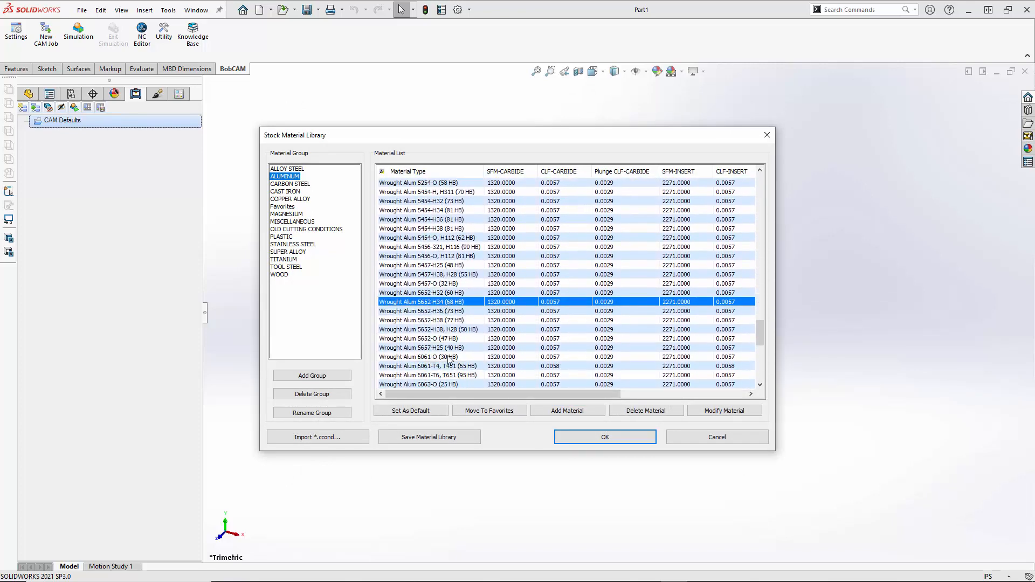
pyautogui.click(438, 348)
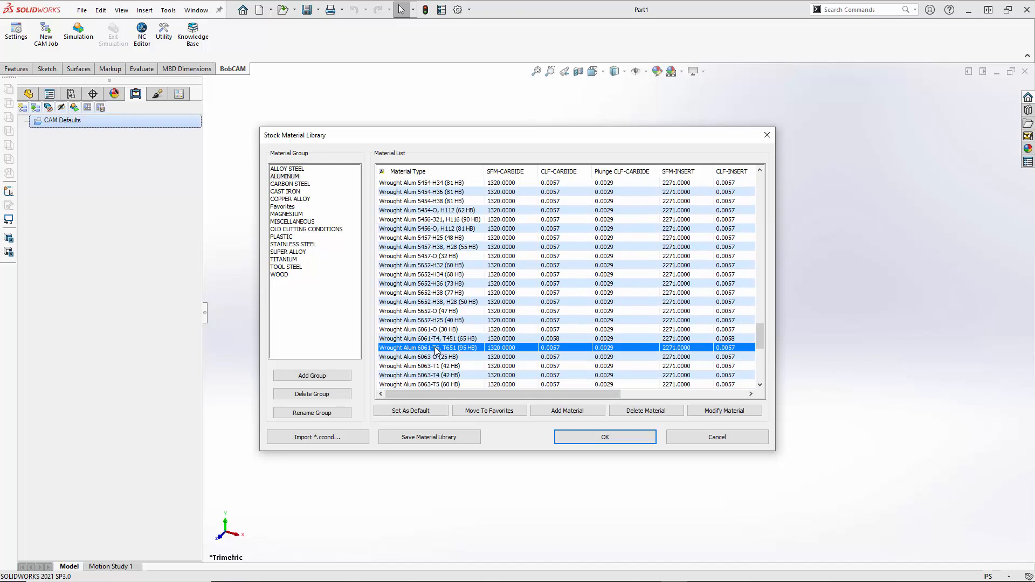
pyautogui.click(583, 438)
# Step: Create a new milling job with the BC_3x_Mill machine and System Default template, and cancel the workpiece selection
pyautogui.rightClick(70, 126)
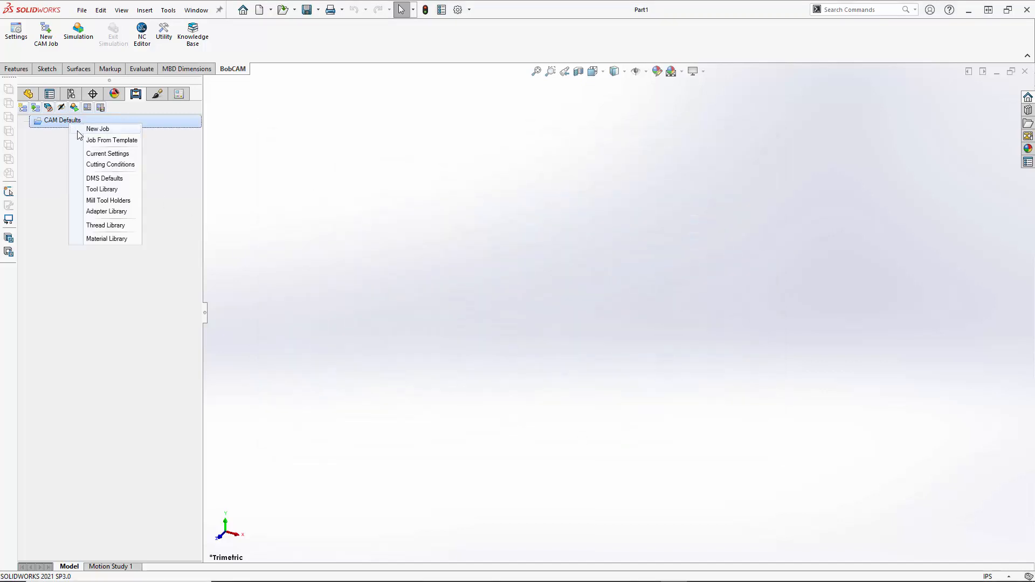
pyautogui.click(86, 131)
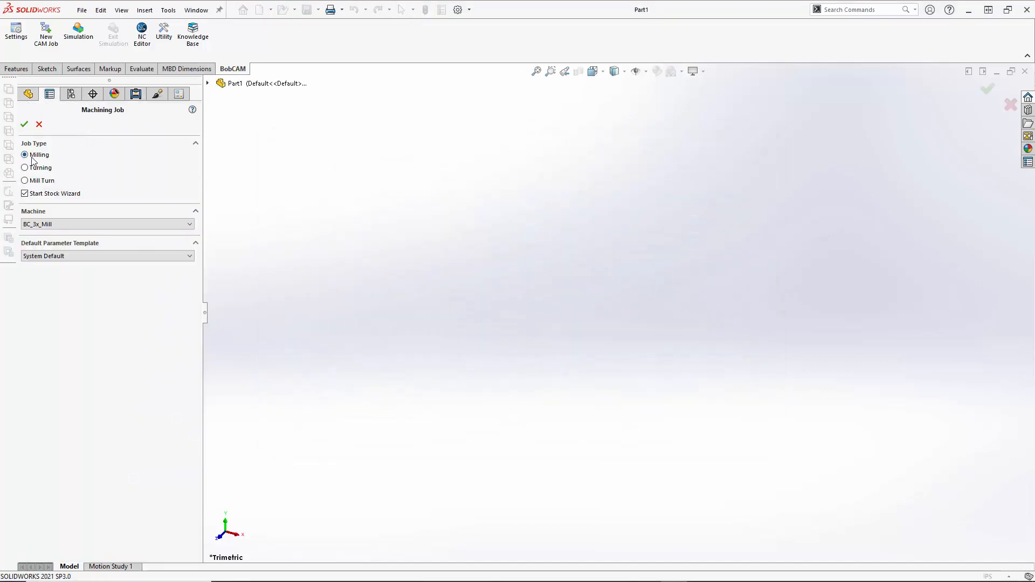
pyautogui.click(24, 124)
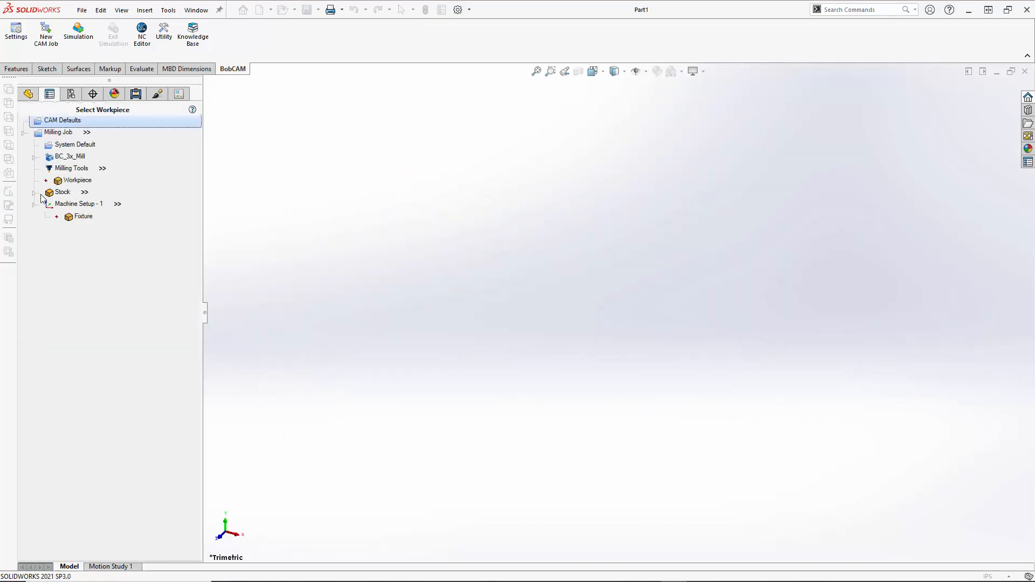
pyautogui.click(39, 124)
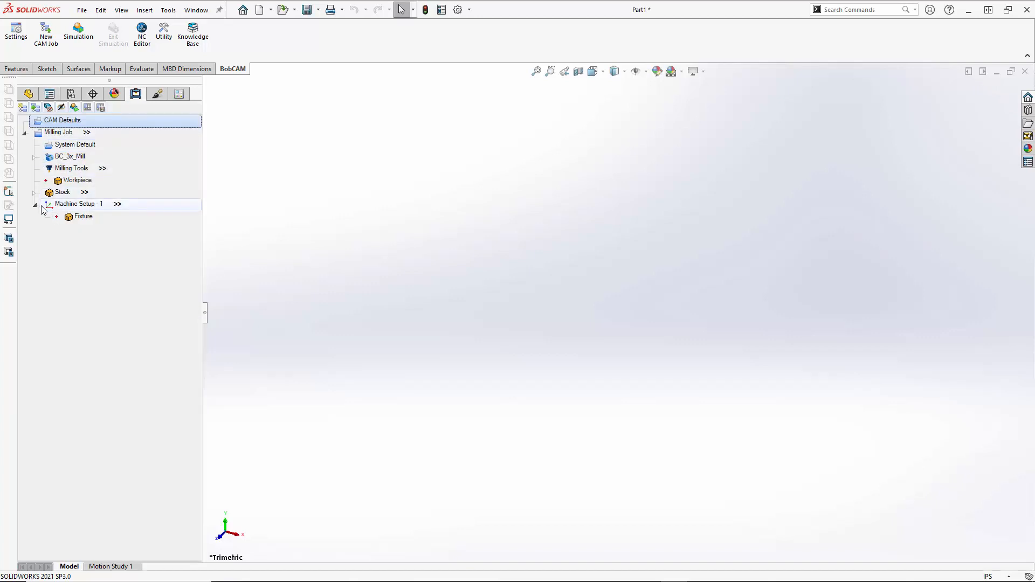
# Step: Change the milling job's stock material to MAPLE from the WOOD group
pyautogui.click(35, 192)
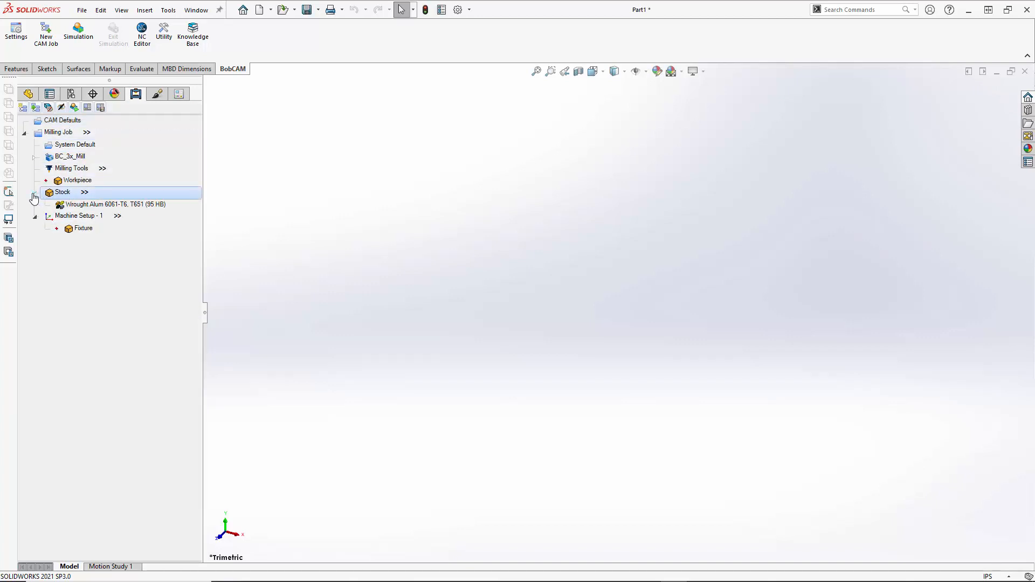
pyautogui.doubleClick(105, 206)
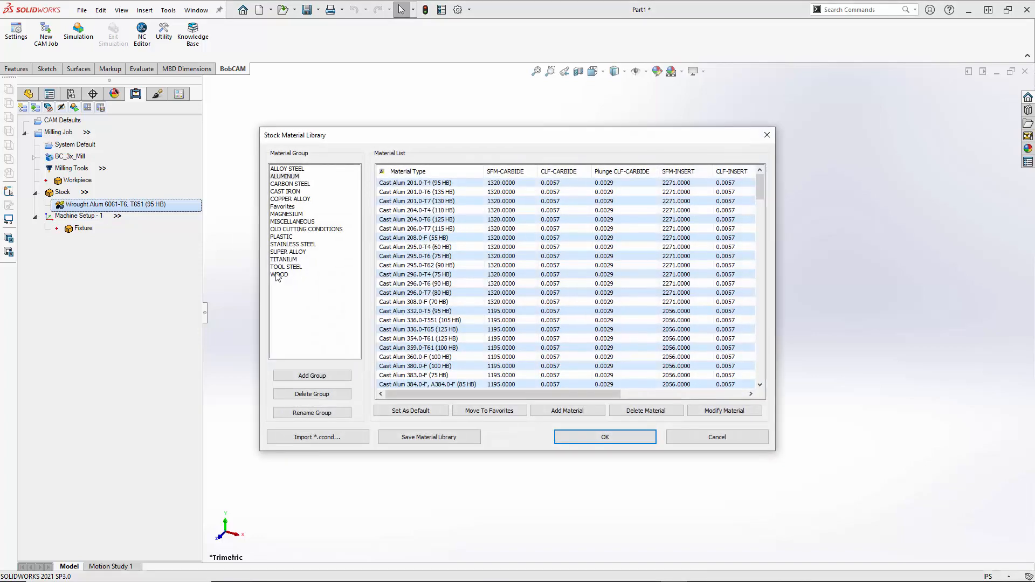
pyautogui.click(279, 275)
pyautogui.click(422, 185)
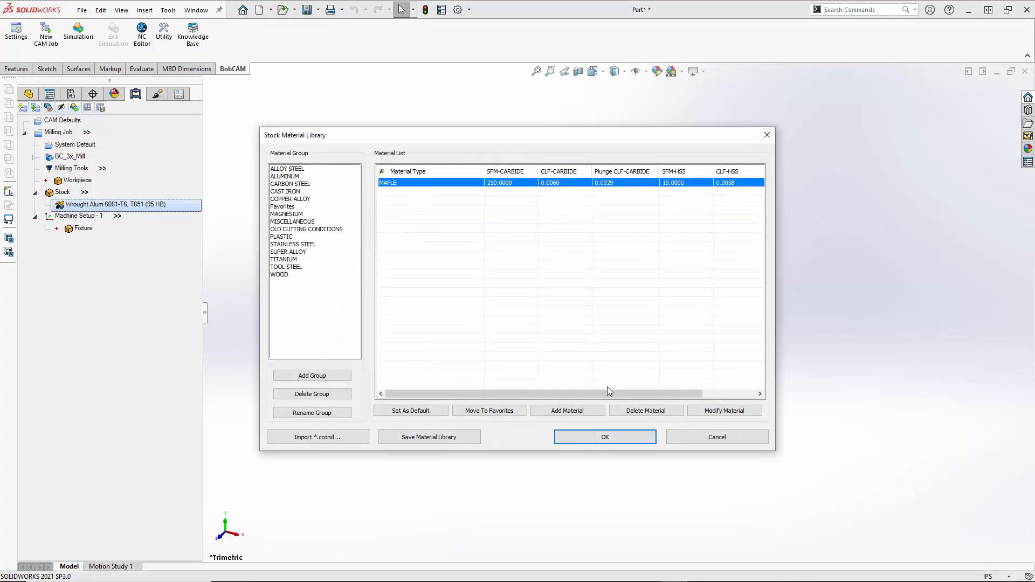
pyautogui.click(617, 436)
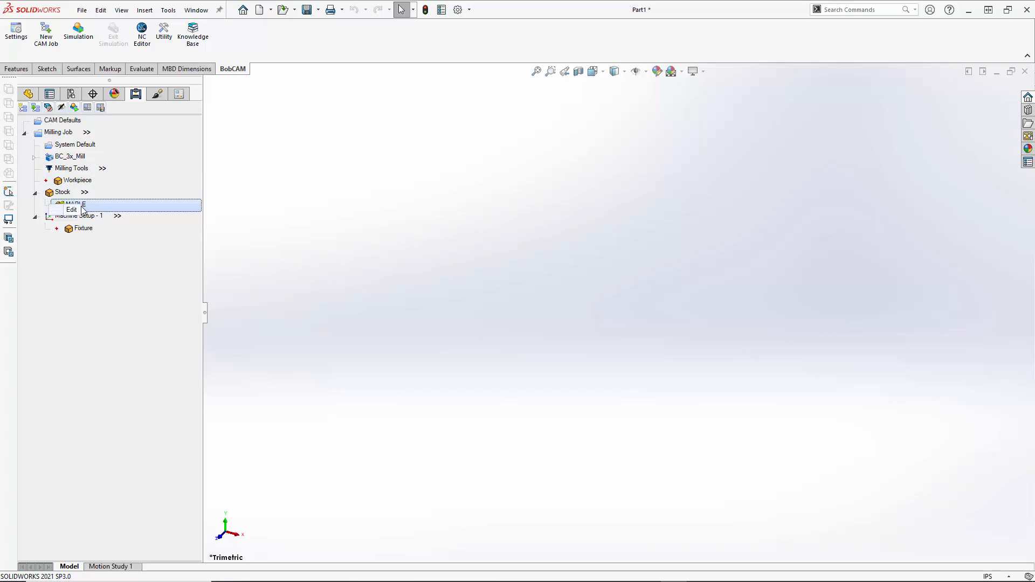
# Step: Change the milling job's stock material from MAPLE to Wrought Alum 6061-T6, T651 (95 HB) in the ALUMINUM group
pyautogui.doubleClick(81, 206)
pyautogui.click(280, 177)
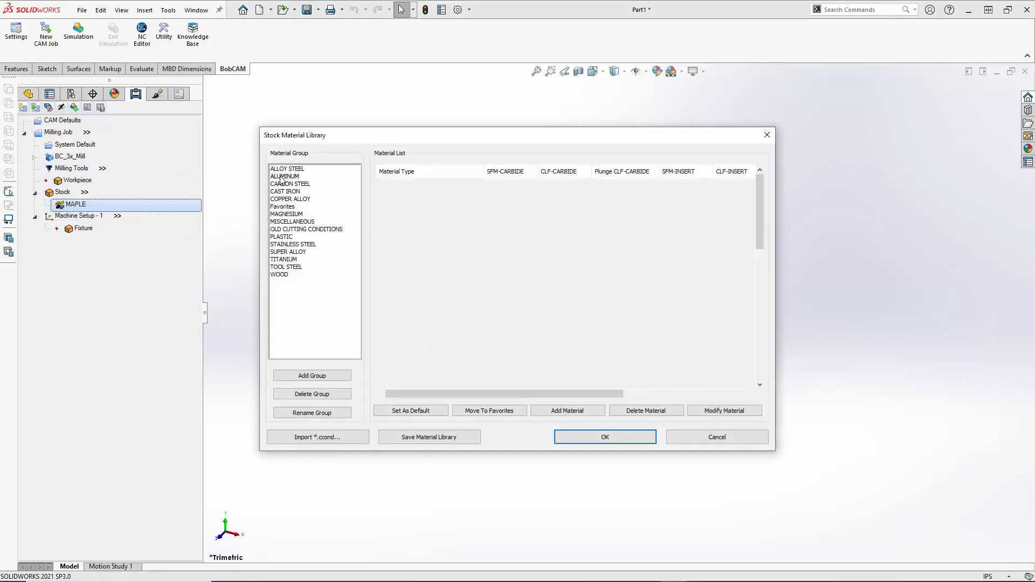
pyautogui.scroll(-3, 449, 348)
pyautogui.scroll(-20, 450, 348)
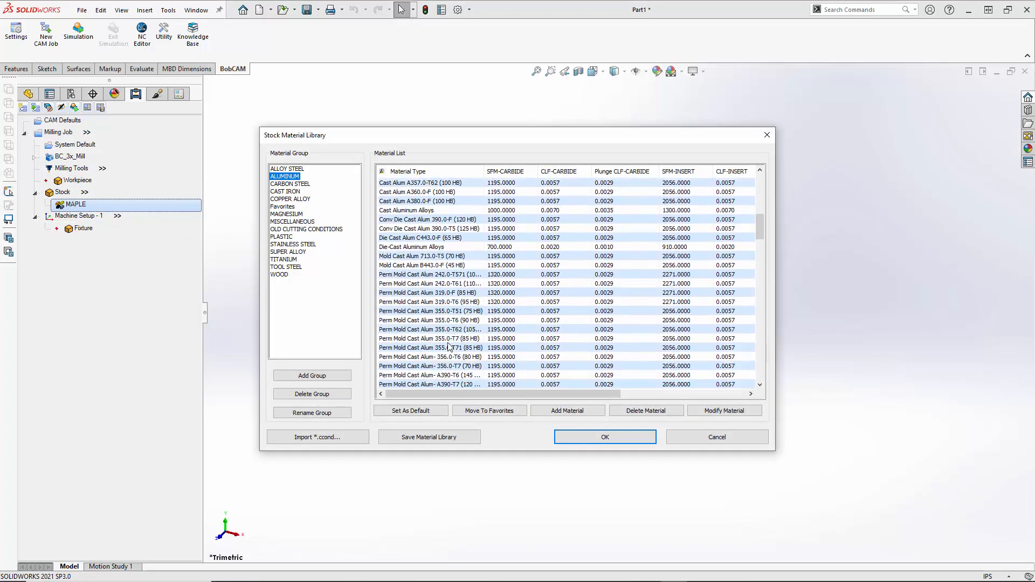
pyautogui.scroll(-5, 447, 345)
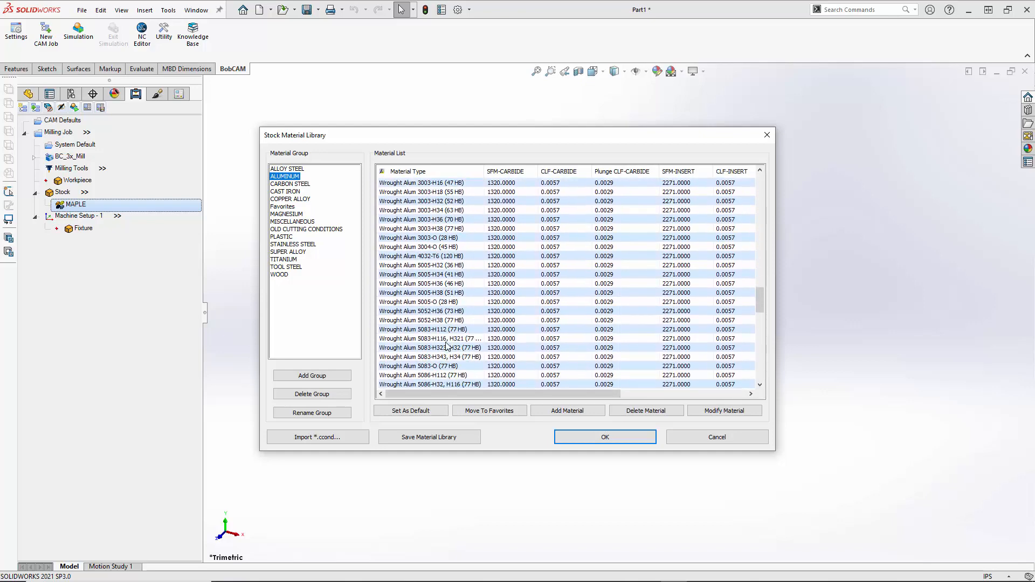
pyautogui.click(447, 346)
pyautogui.scroll(-5, 447, 345)
pyautogui.scroll(-1, 445, 341)
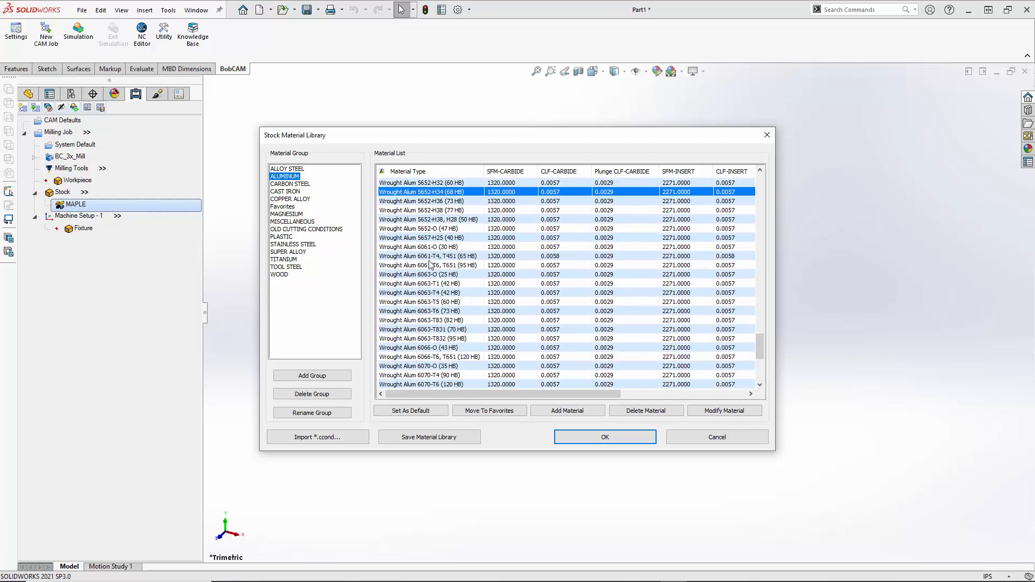
pyautogui.click(431, 265)
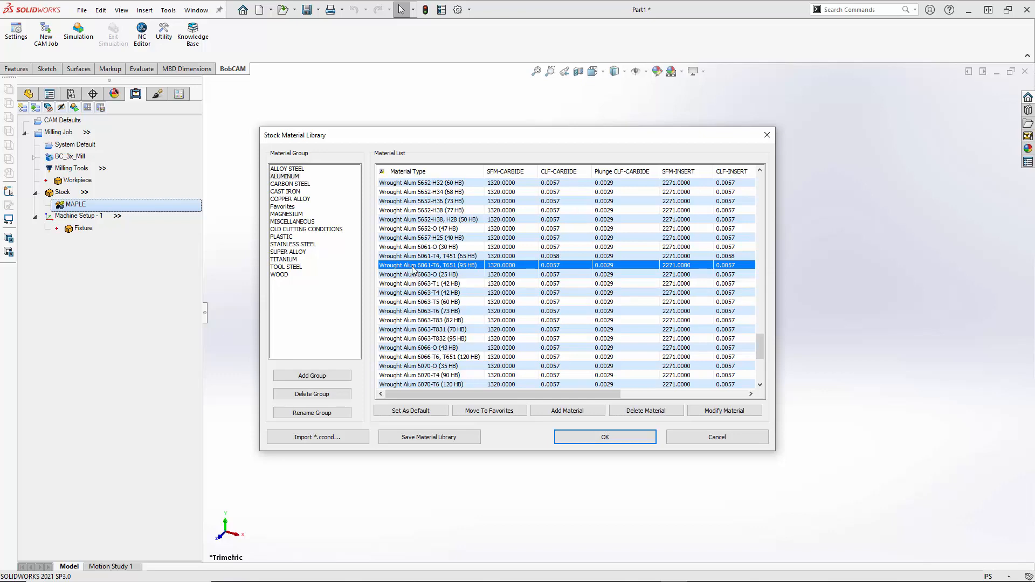
pyautogui.click(558, 435)
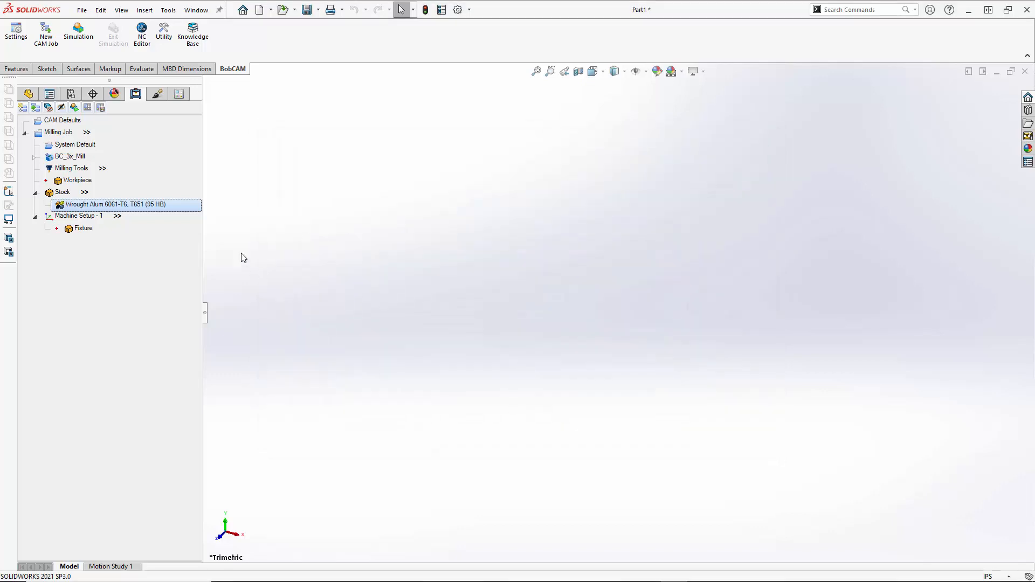